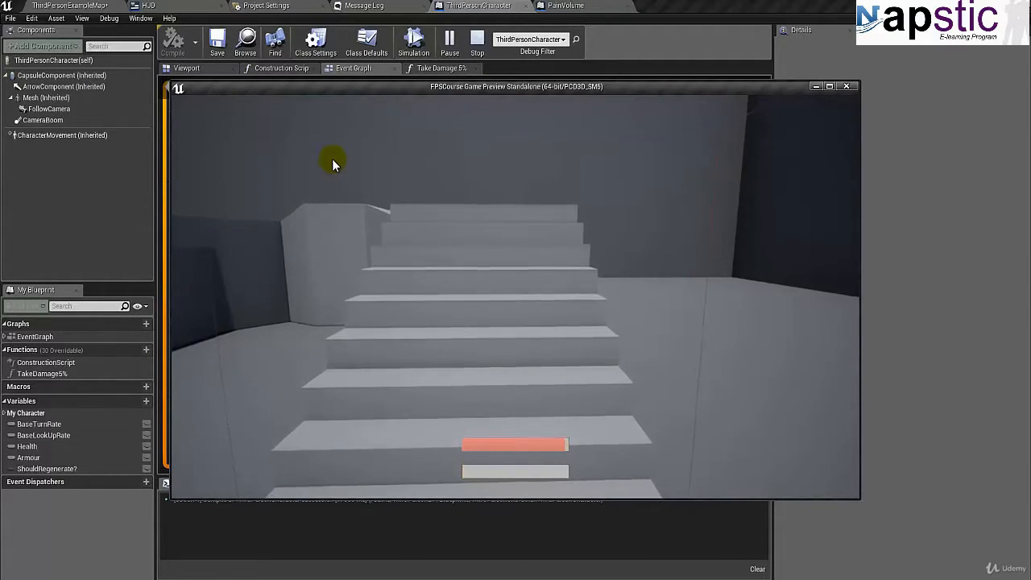
Step: Back the character out of the pain volume in the running game preview and end the play test
{"action": "key", "text": "s"}
{"action": "key", "text": "s"}
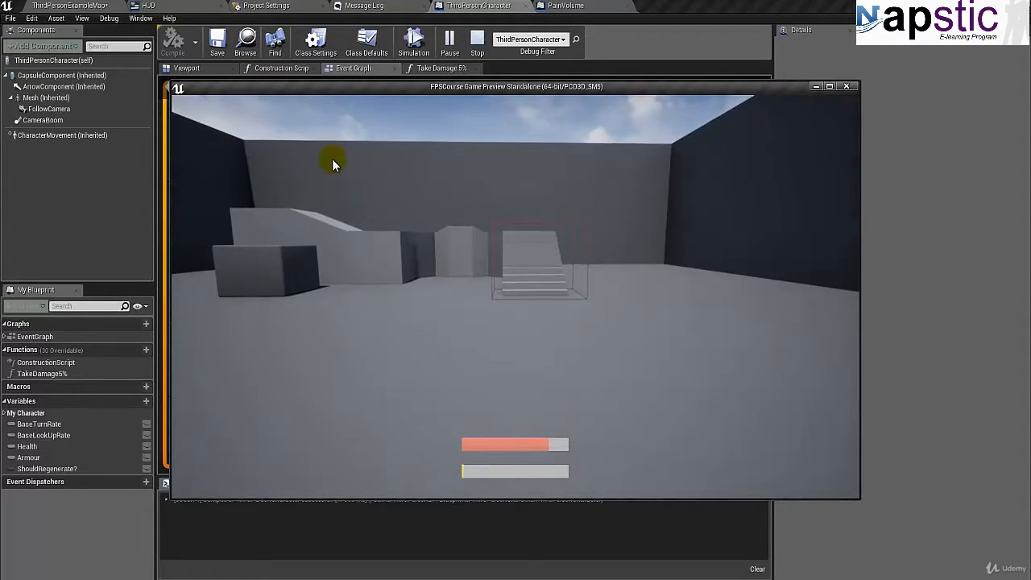
{"action": "key", "text": "Escape"}
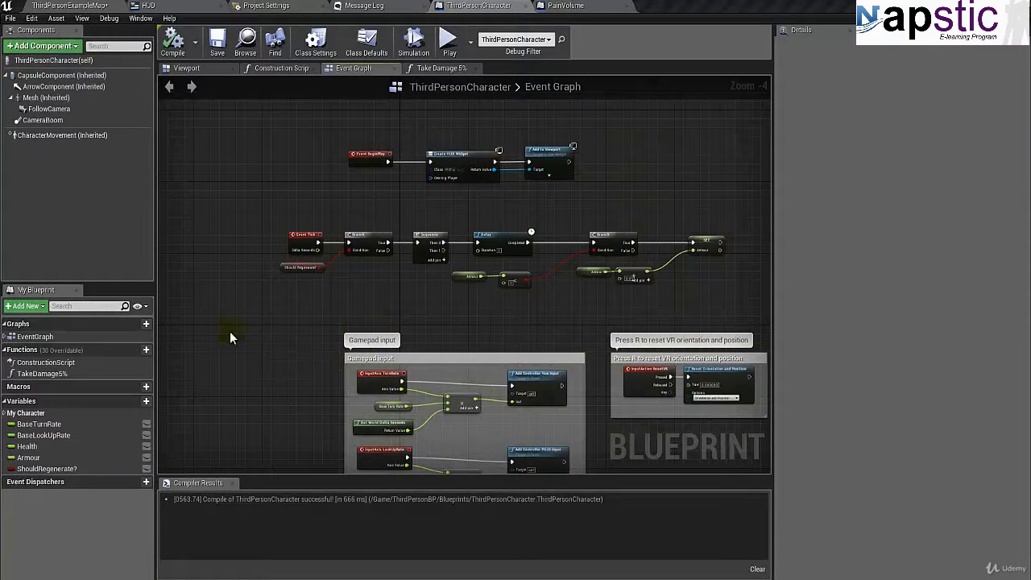
Step: Return to the ThirdPersonExampleMap level and open the UI content folder
{"action": "left_click", "coordinate": [60, 6]}
{"action": "left_click", "coordinate": [265, 470]}
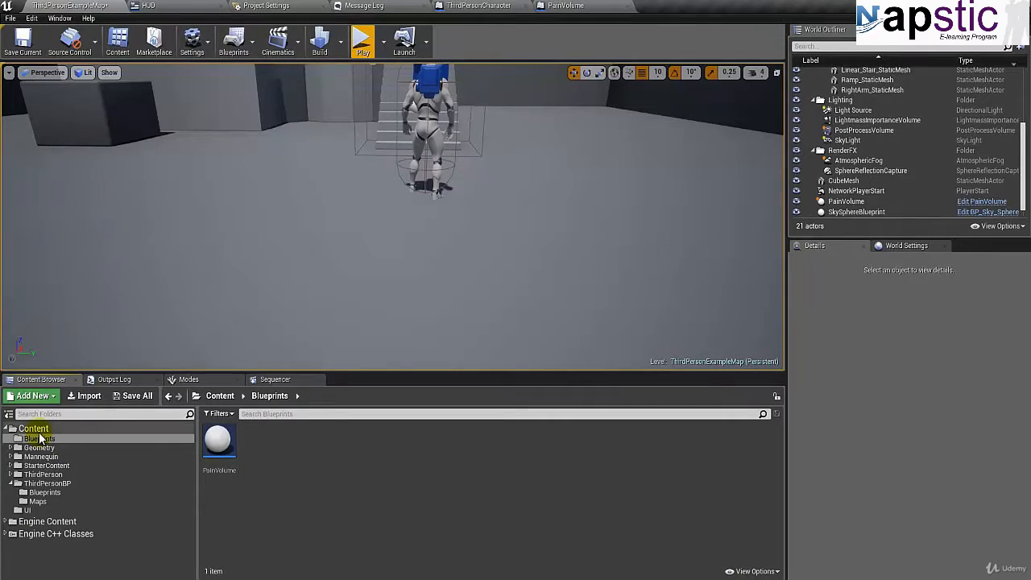
{"action": "left_click", "coordinate": [15, 483]}
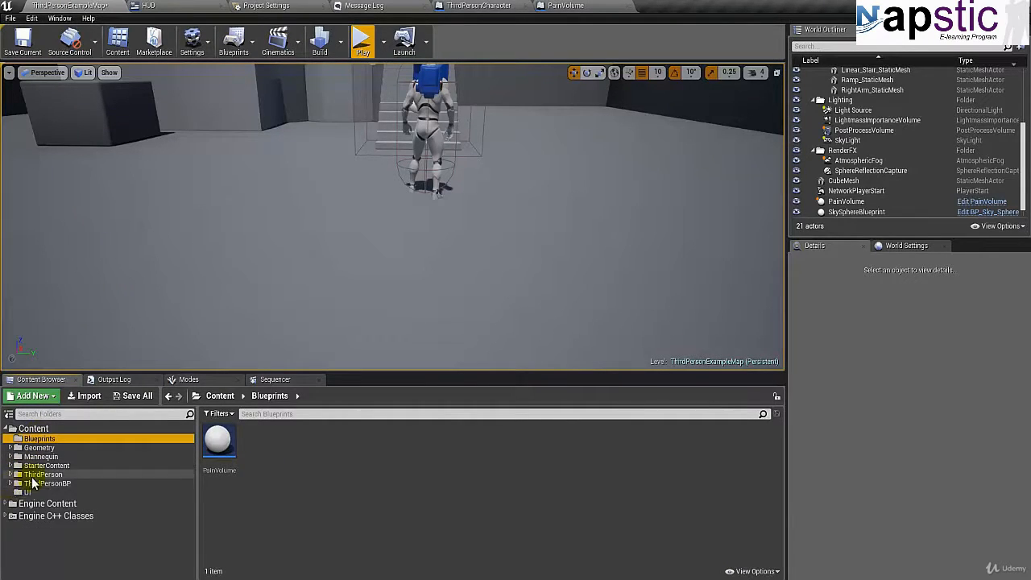
{"action": "left_click", "coordinate": [27, 493]}
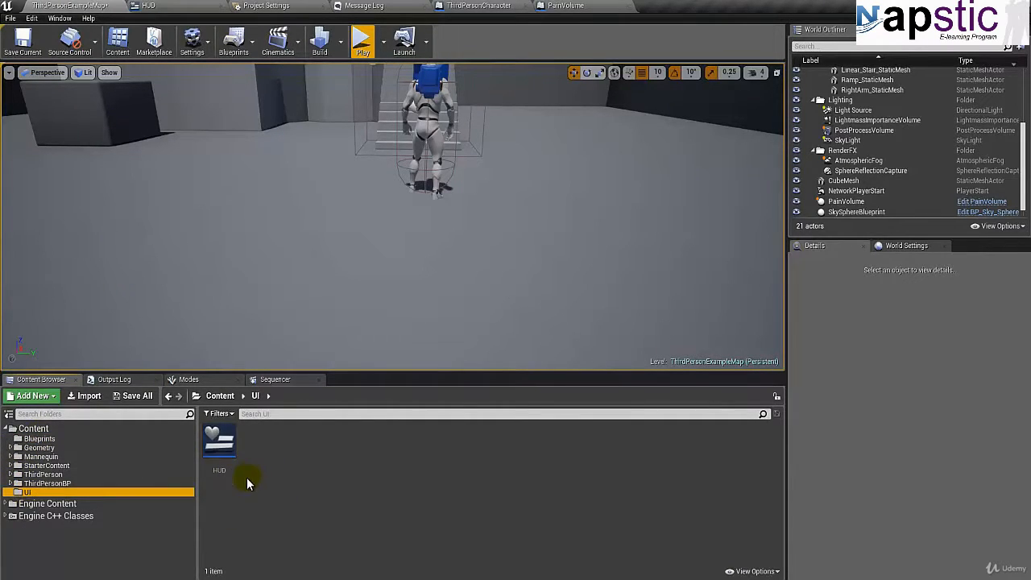
{"action": "left_click", "coordinate": [265, 469]}
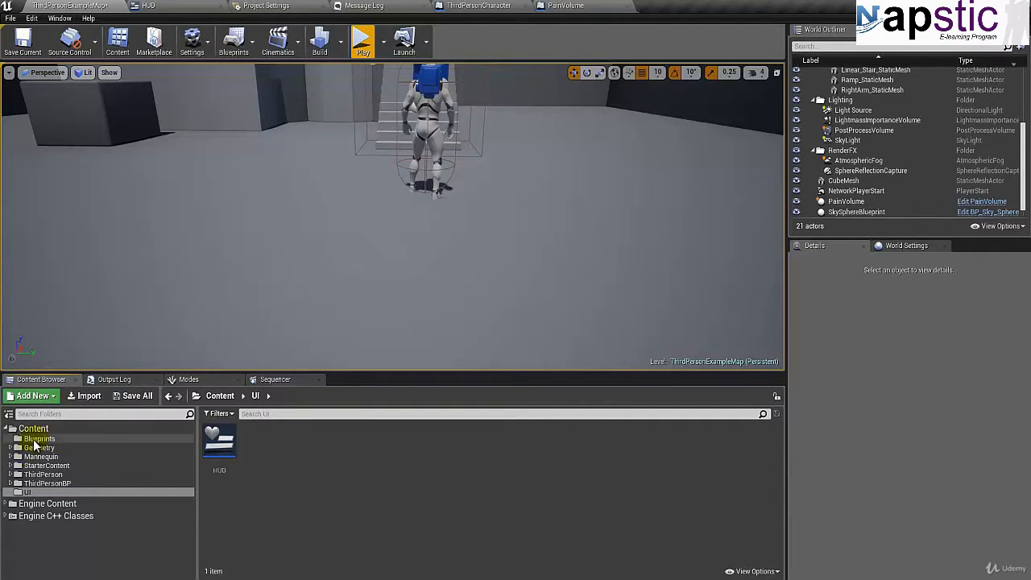
Step: Create a folder named SpritesAndImages inside the UI folder
{"action": "right_click", "coordinate": [256, 469]}
{"action": "left_click", "coordinate": [299, 160]}
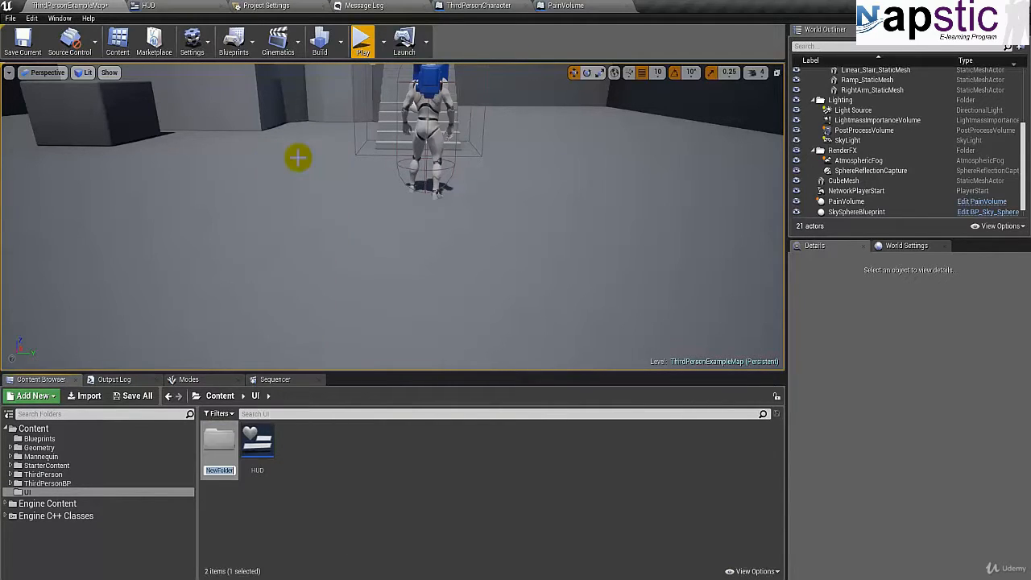
{"action": "type", "text": "SpritesAndImages"}
{"action": "key", "text": "Return"}
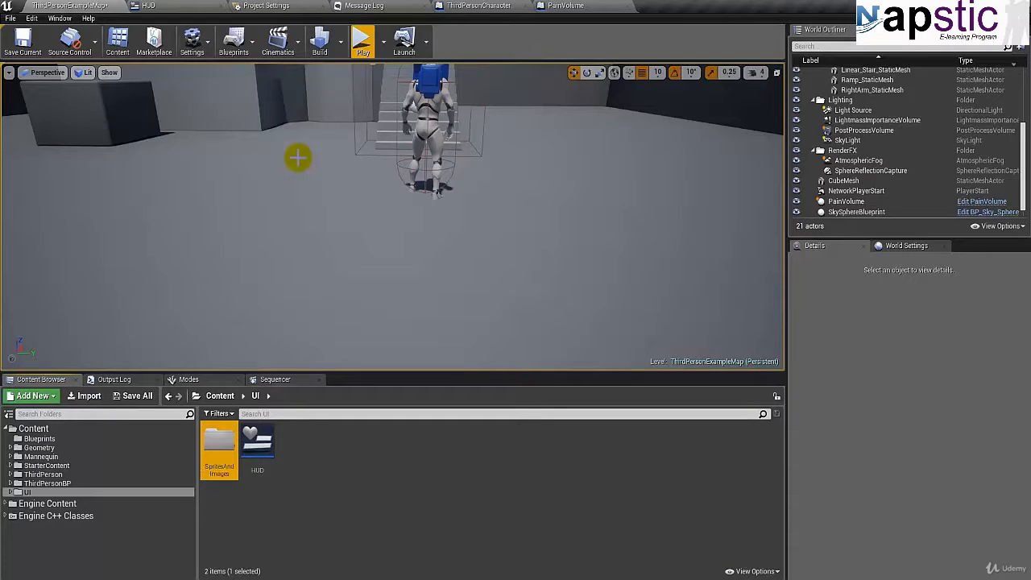
Step: Create a second folder named Widgets inside the UI folder and move the HUD widget into it
{"action": "left_click", "coordinate": [295, 470]}
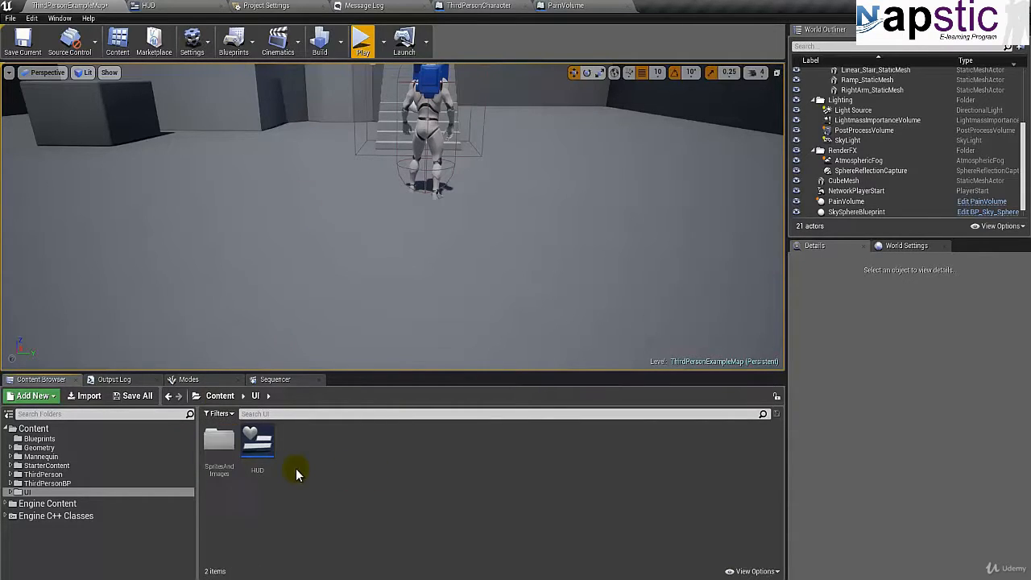
{"action": "right_click", "coordinate": [296, 474]}
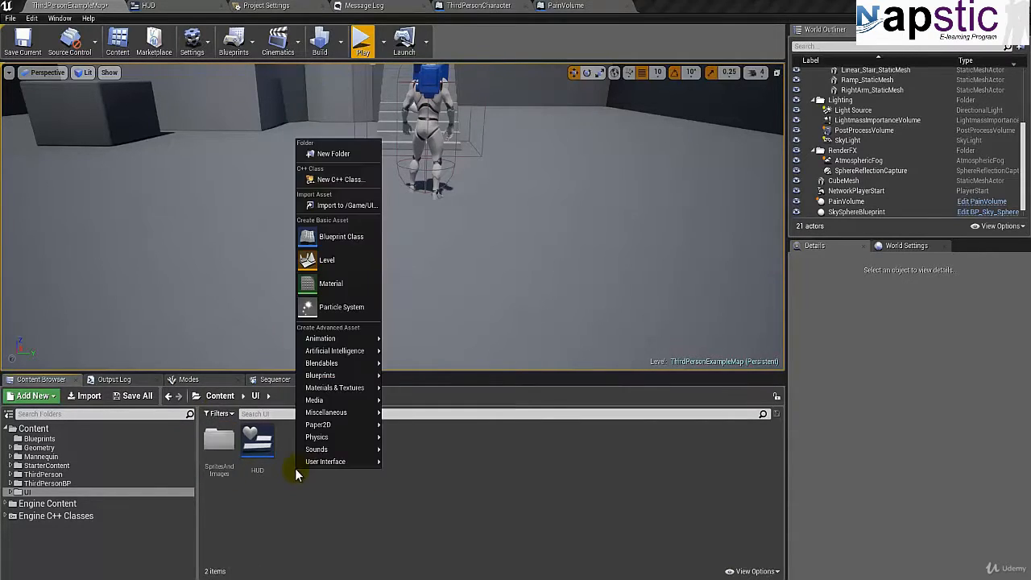
{"action": "left_click", "coordinate": [324, 148]}
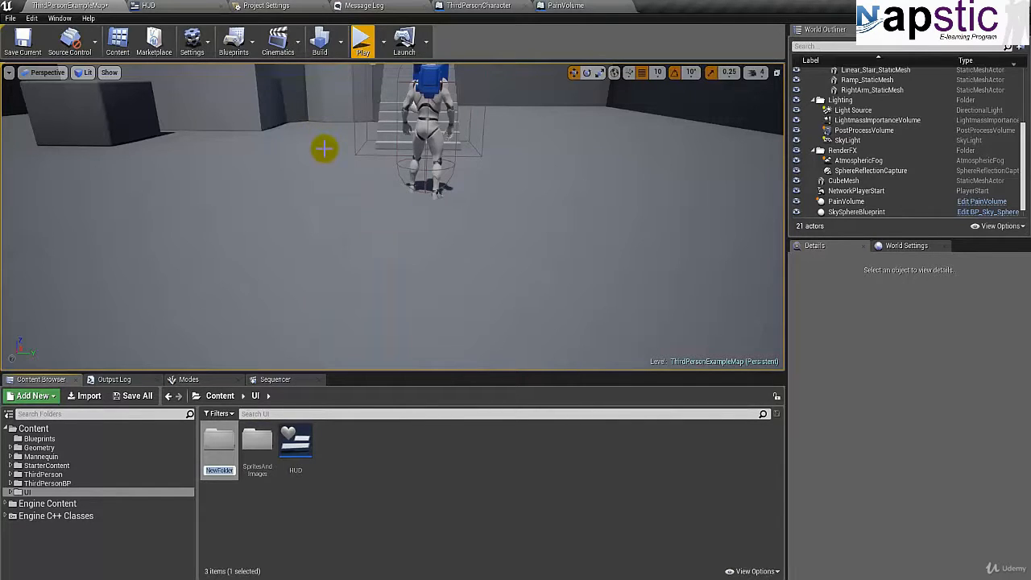
{"action": "type", "text": "WidgetBlueprin"}
{"action": "key", "text": "BackSpace"}
{"action": "key", "text": "BackSpace"}
{"action": "key", "text": "BackSpace"}
{"action": "key", "text": "BackSpace"}
{"action": "key", "text": "BackSpace"}
{"action": "key", "text": "BackSpace"}
{"action": "key", "text": "BackSpace"}
{"action": "key", "text": "BackSpace"}
{"action": "key", "text": "BackSpace"}
{"action": "key", "text": "BackSpace"}
{"action": "type", "text": "ts"}
{"action": "key", "text": "Return"}
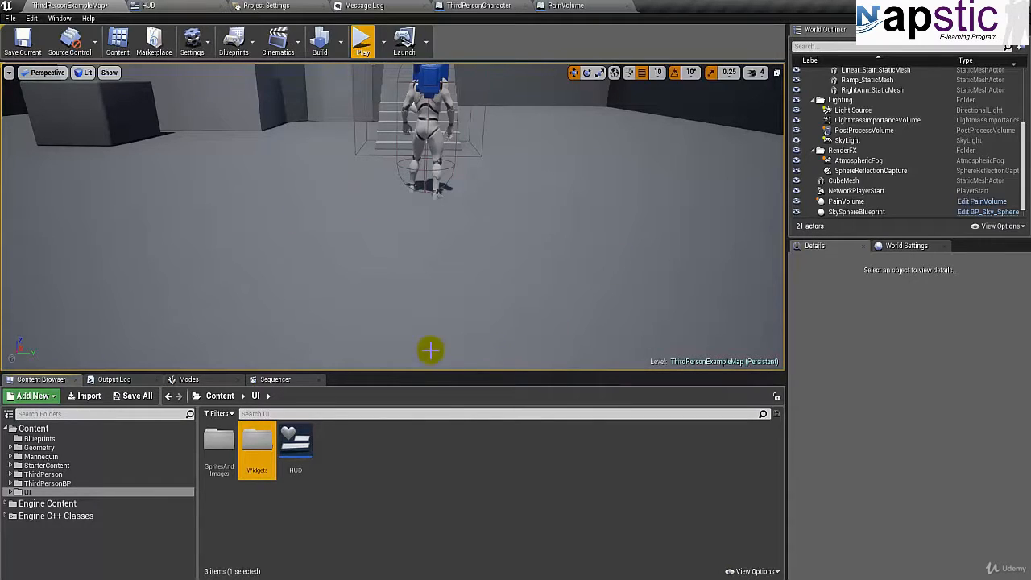
{"action": "left_click_drag", "start_coordinate": [294, 442], "coordinate": [255, 449]}
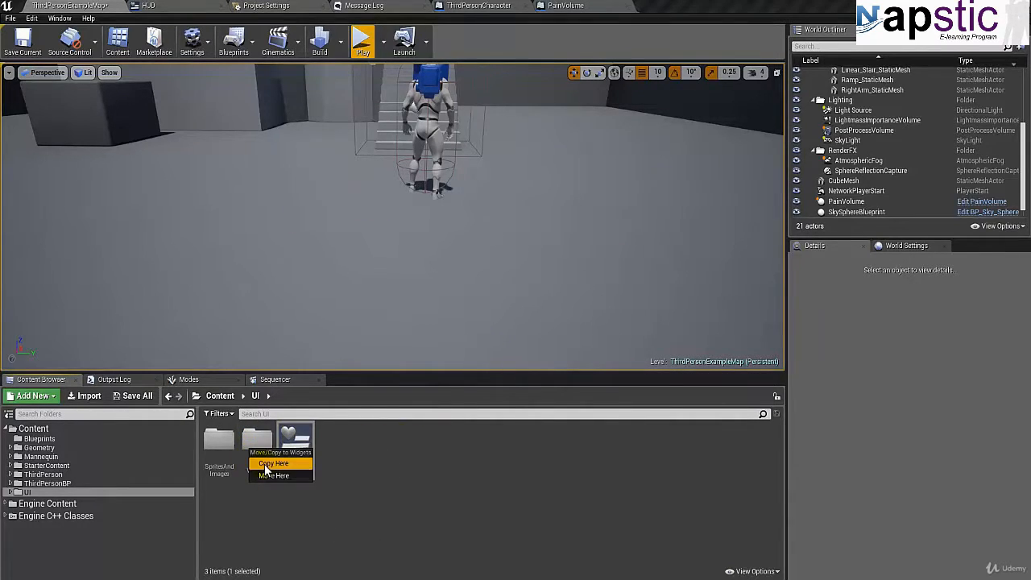
{"action": "left_click", "coordinate": [268, 474]}
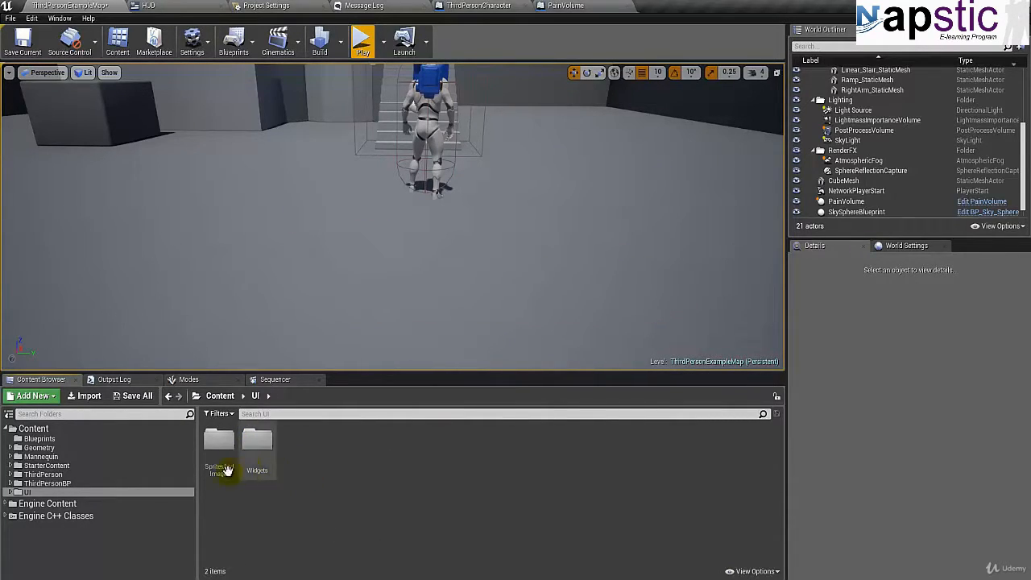
Step: Import BloodSplash.png from the Raw Assets directory into the SpritesAndImages folder
{"action": "double_click", "coordinate": [228, 467]}
{"action": "right_click", "coordinate": [293, 457]}
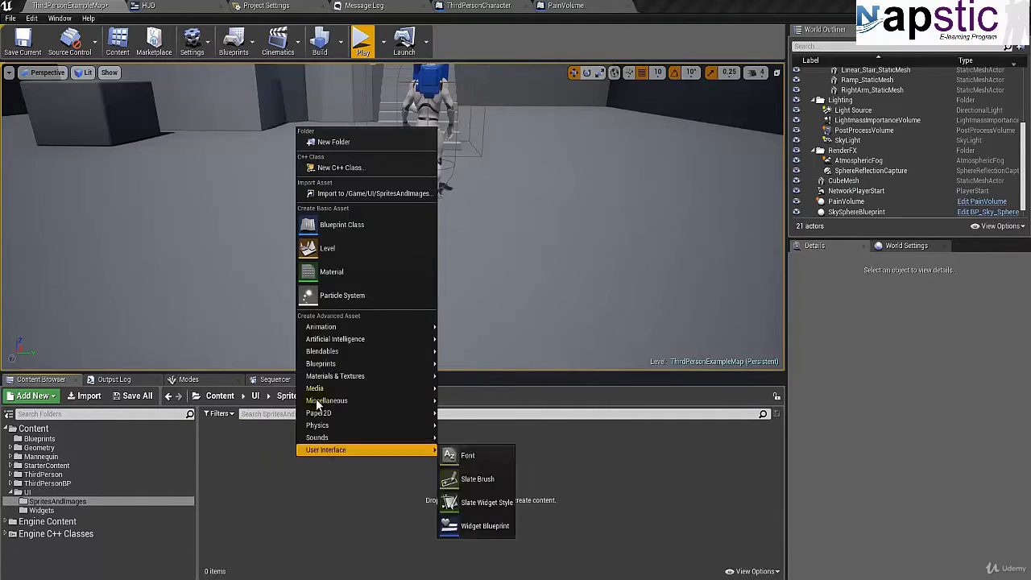
{"action": "left_click", "coordinate": [341, 194]}
{"action": "left_click", "coordinate": [222, 26]}
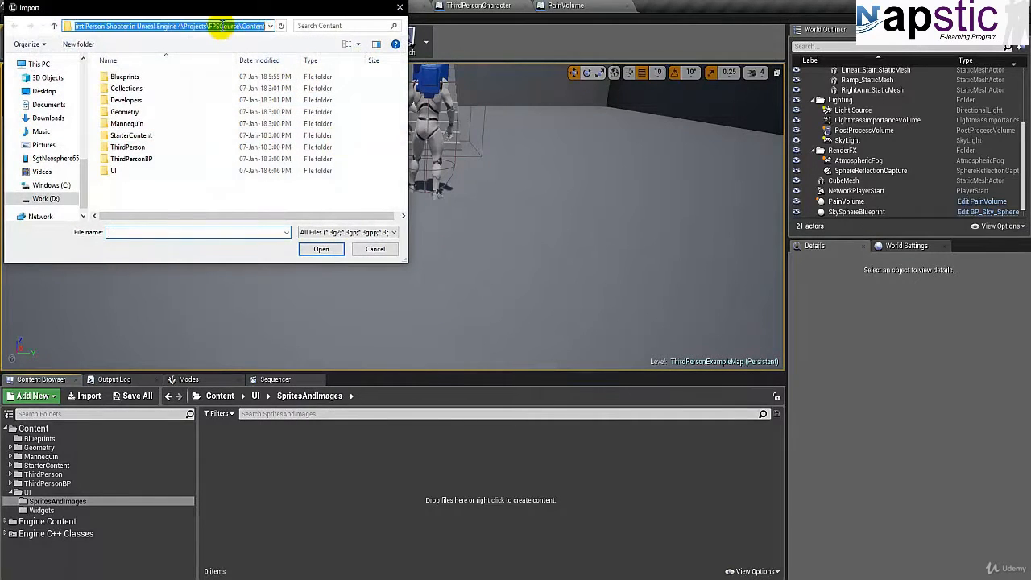
{"action": "key", "text": "ctrl+v"}
{"action": "key", "text": "Return"}
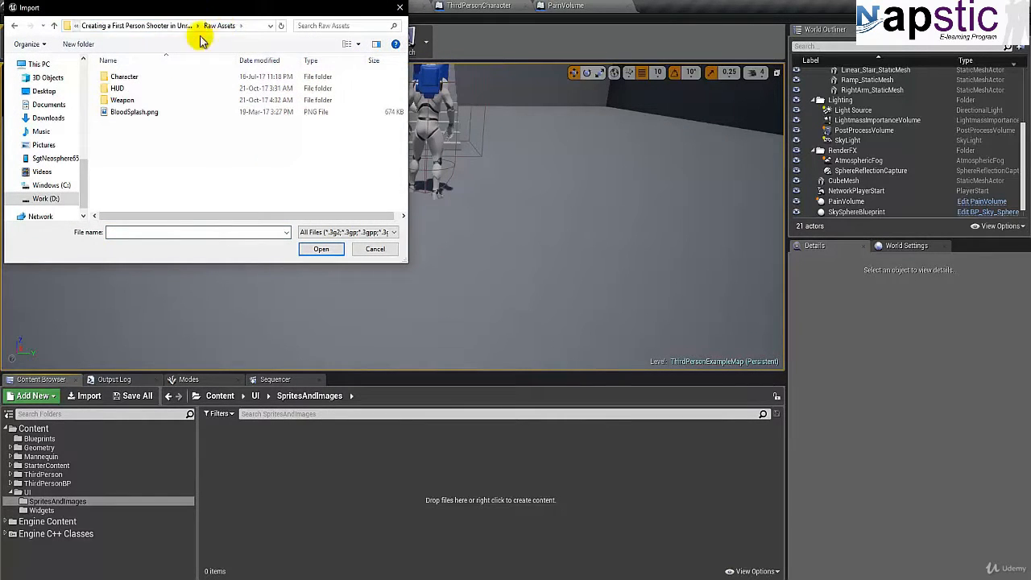
{"action": "double_click", "coordinate": [129, 113]}
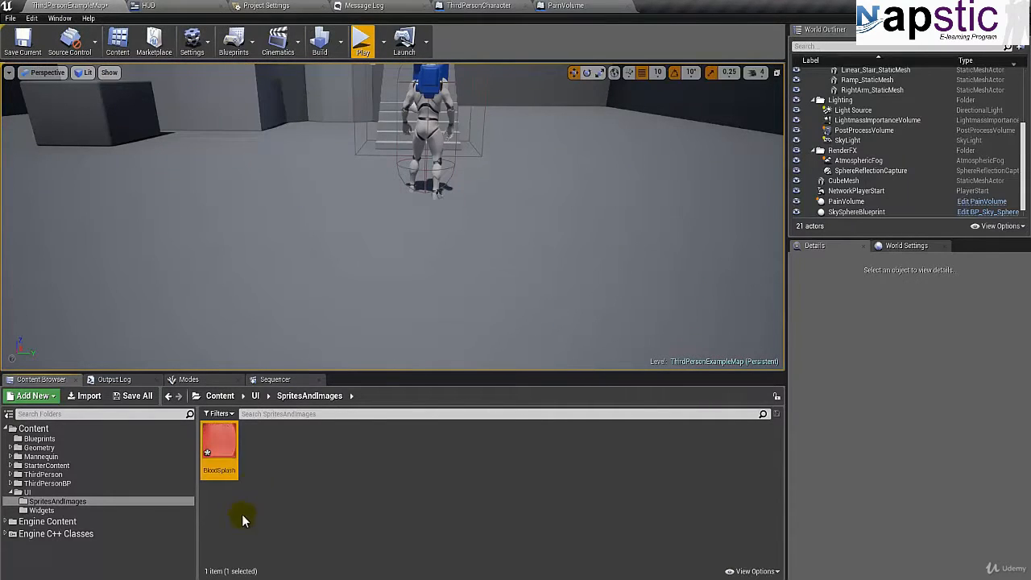
Step: Set the BloodSplash texture's Texture Group to UI and save the texture
{"action": "double_click", "coordinate": [229, 459]}
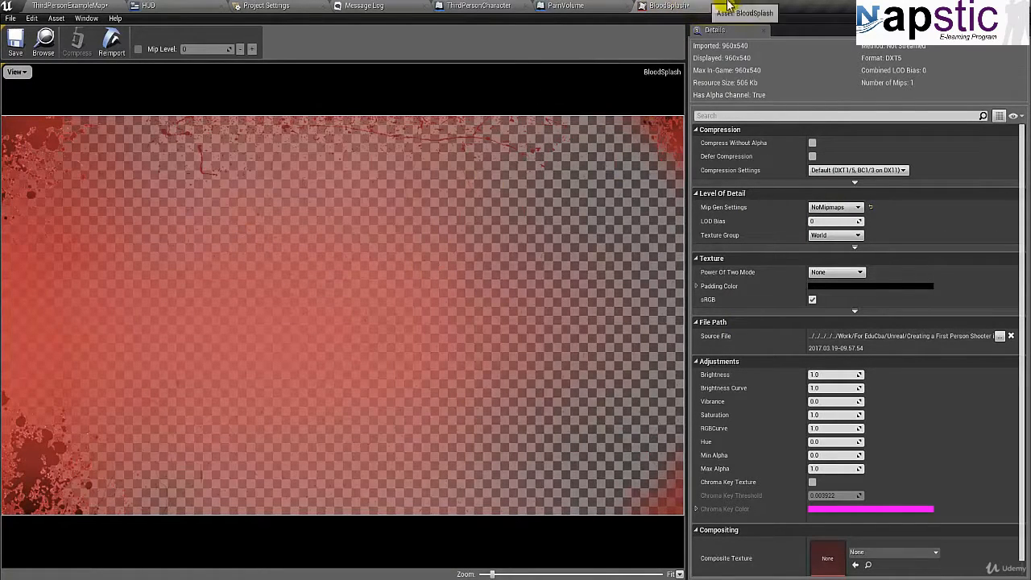
{"action": "left_click", "coordinate": [16, 44]}
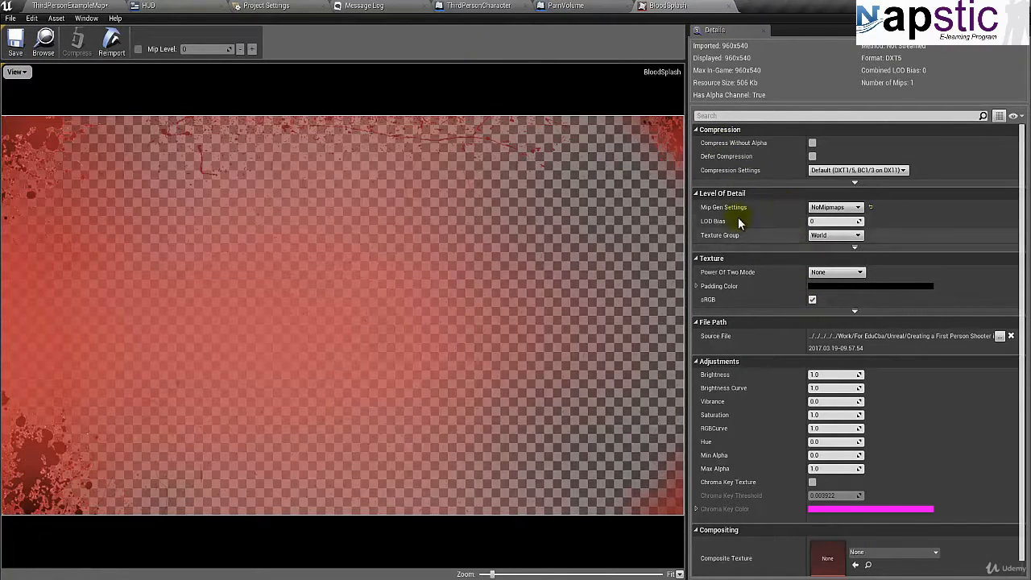
{"action": "left_click", "coordinate": [819, 235]}
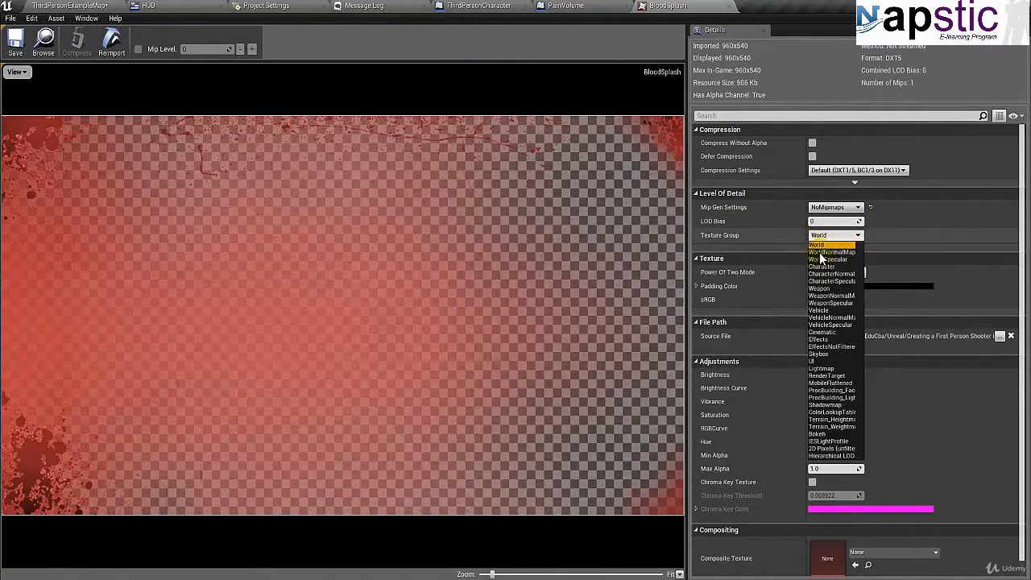
{"action": "left_click", "coordinate": [821, 361]}
{"action": "left_click", "coordinate": [22, 55]}
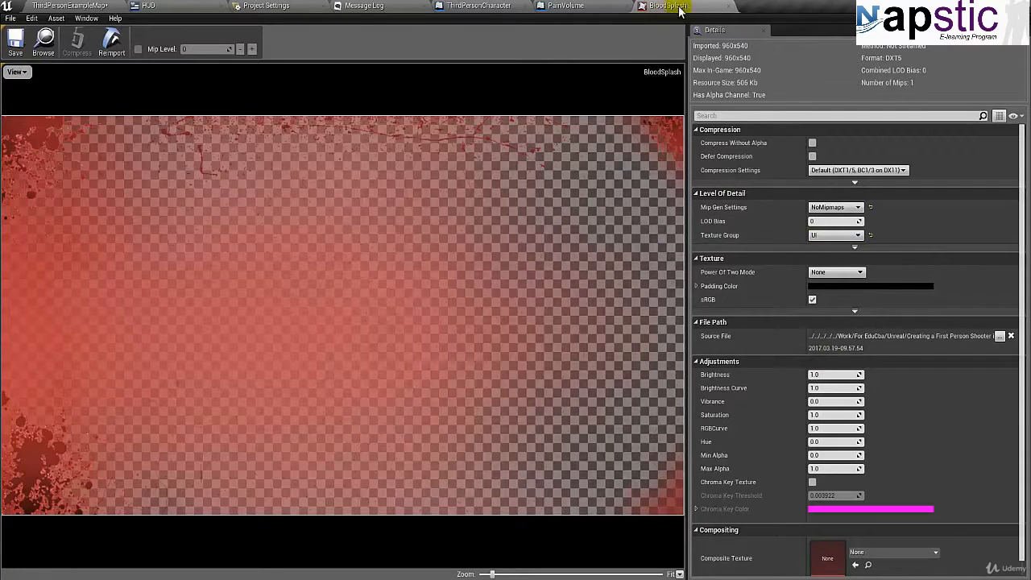
Step: Close the BloodSplash and PainVolume editors and compile the ThirdPersonCharacter blueprint
{"action": "left_click", "coordinate": [728, 10]}
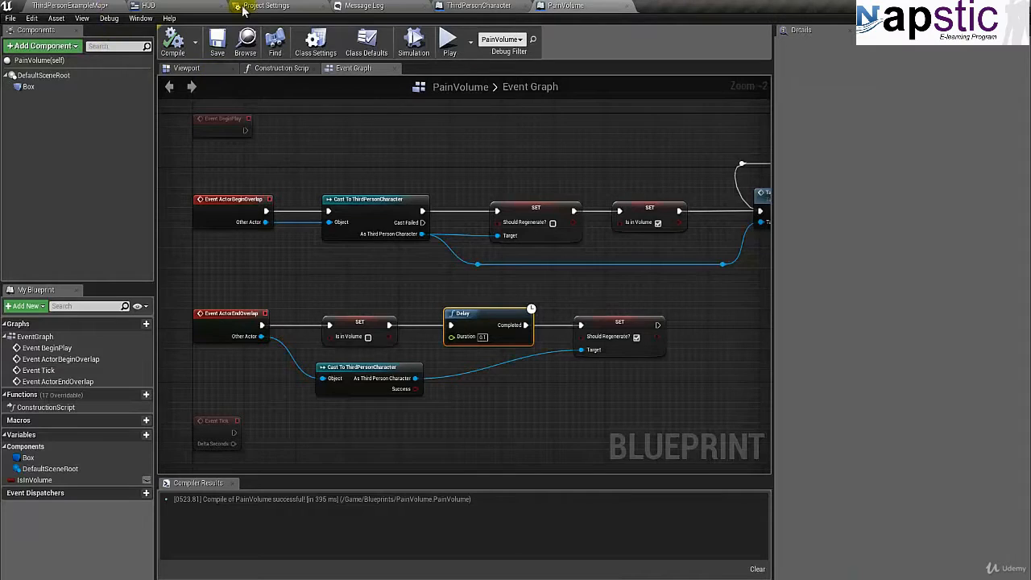
{"action": "left_click", "coordinate": [626, 9]}
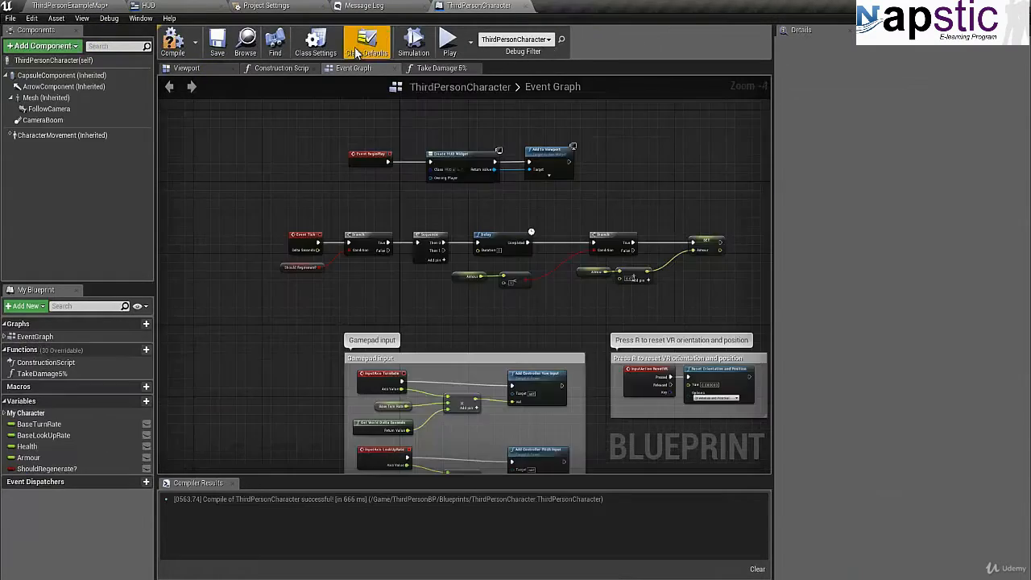
{"action": "left_click", "coordinate": [173, 40]}
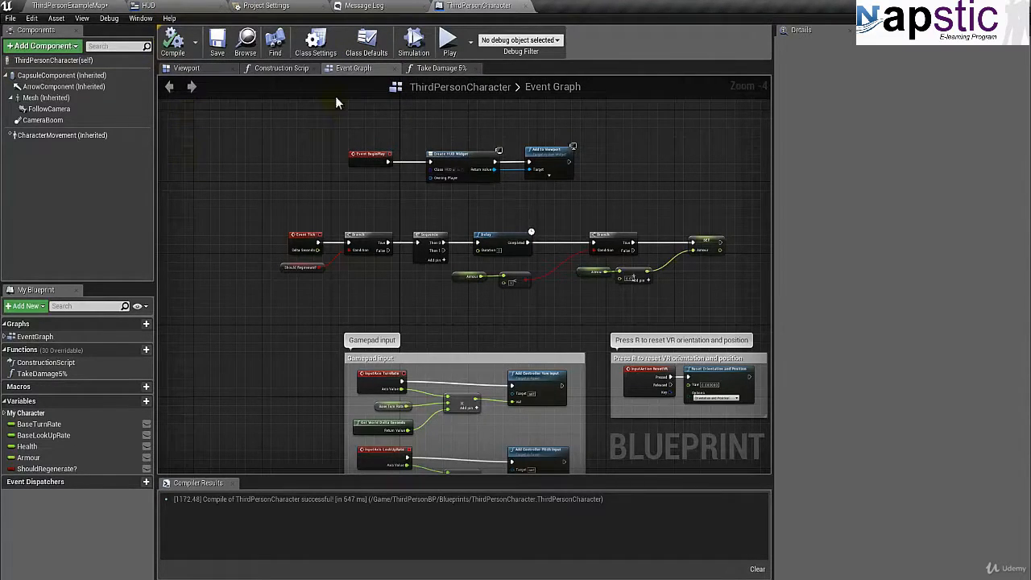
Step: Create a Widget Blueprint named DamageEffect in the UI/Widgets folder
{"action": "left_click", "coordinate": [65, 6]}
{"action": "left_click", "coordinate": [41, 511]}
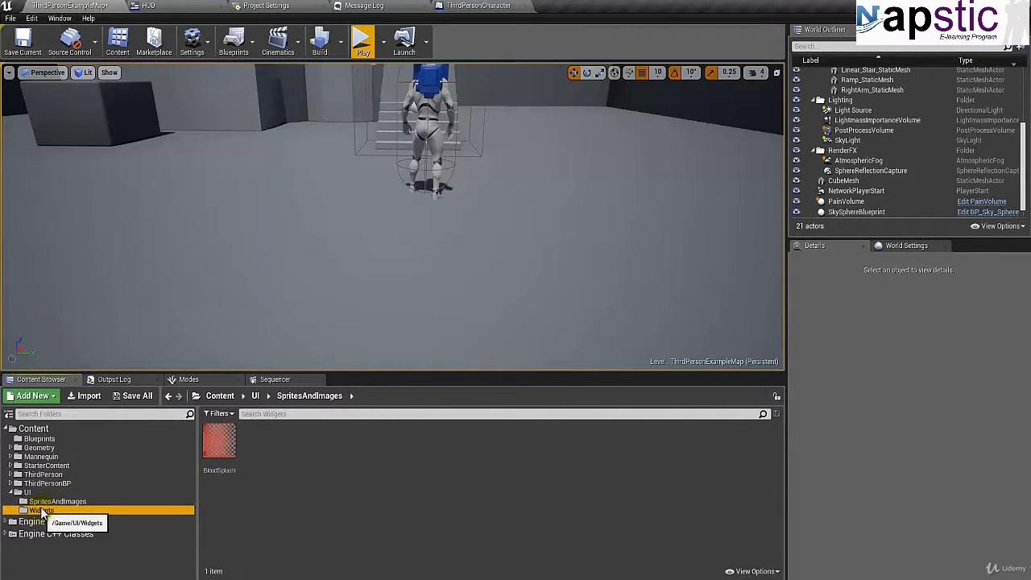
{"action": "right_click", "coordinate": [277, 462]}
{"action": "mouse_move", "coordinate": [282, 455]}
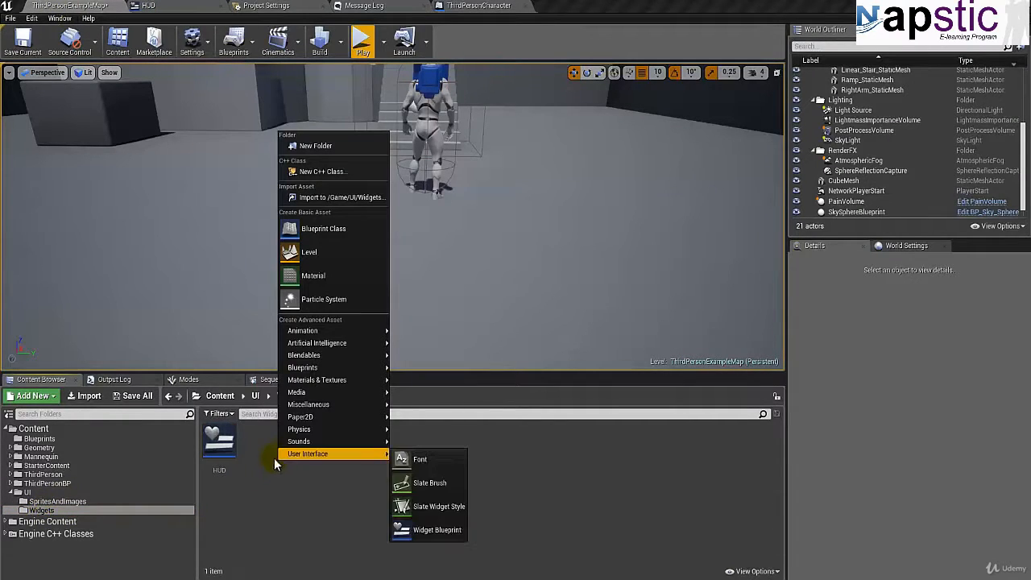
{"action": "left_click", "coordinate": [264, 467]}
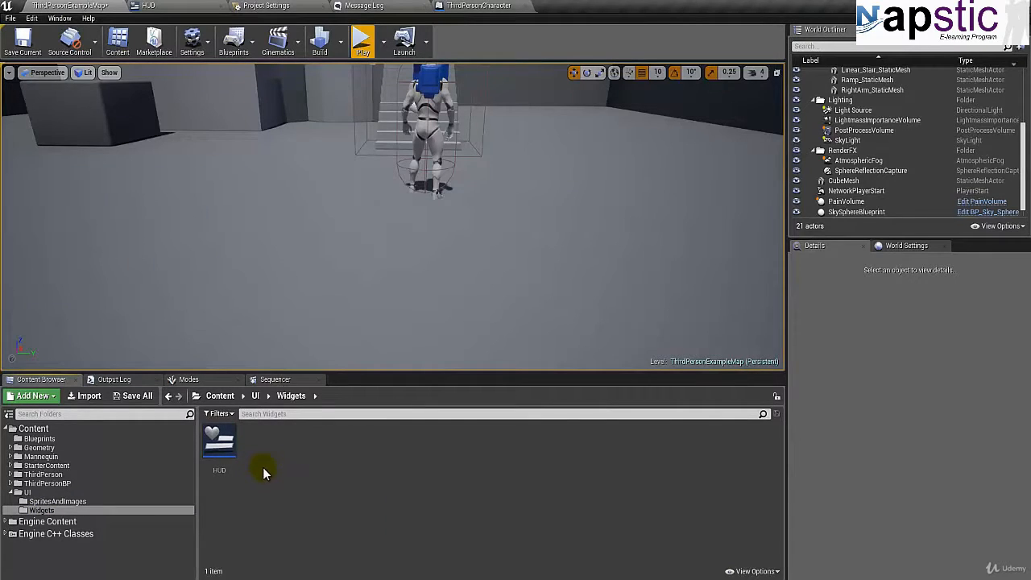
{"action": "right_click", "coordinate": [278, 461]}
{"action": "mouse_move", "coordinate": [311, 453]}
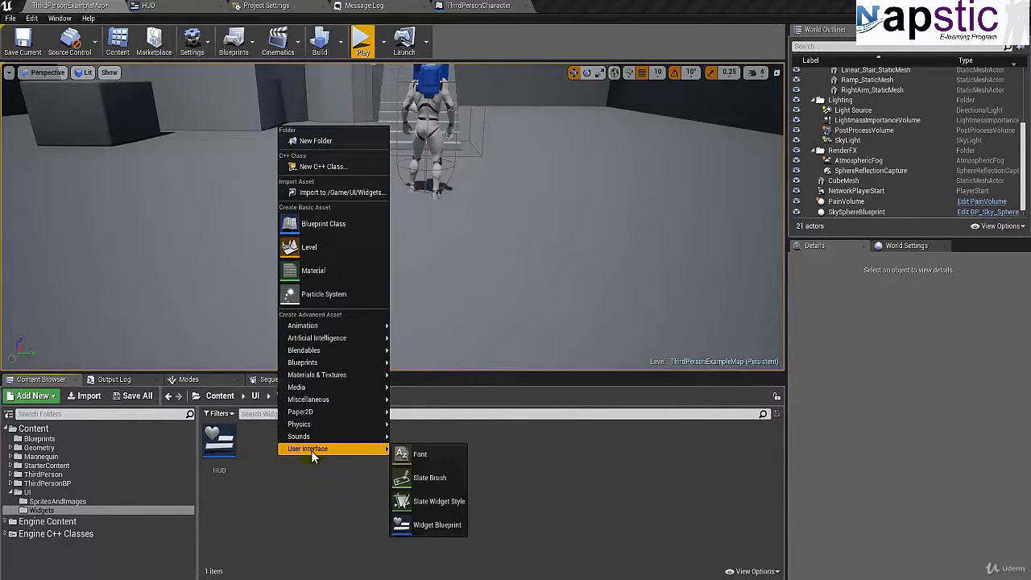
{"action": "left_click", "coordinate": [435, 525]}
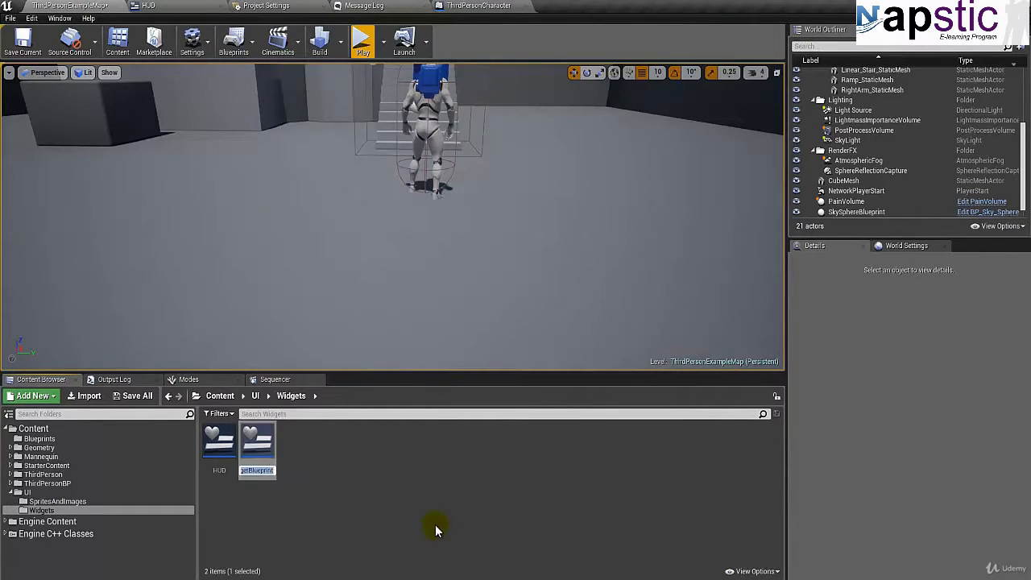
{"action": "type", "text": "DamageEffect"}
{"action": "key", "text": "Return"}
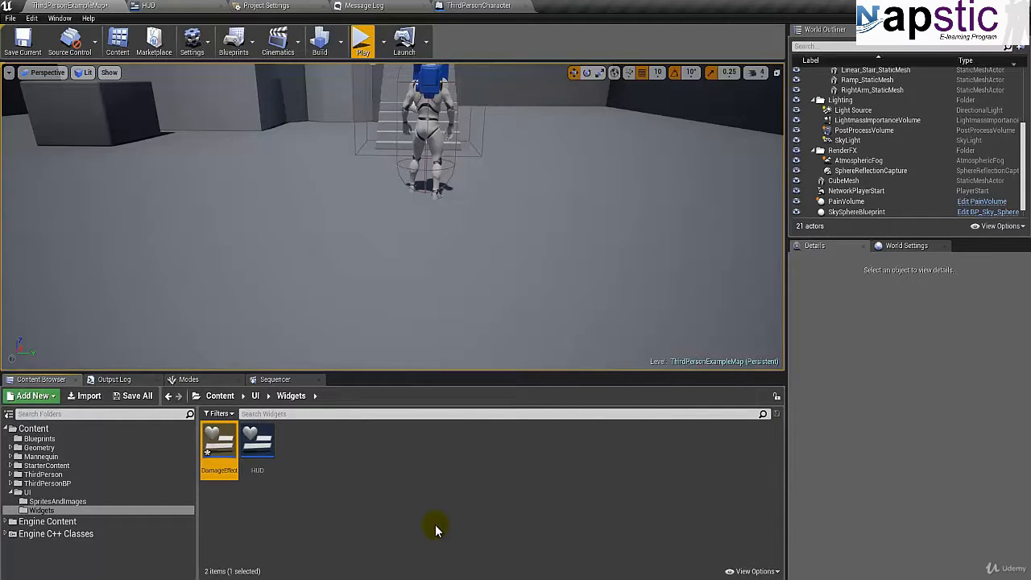
Step: Add an Image to the DamageEffect widget's canvas and set its anchors to stretch across the full canvas
{"action": "key", "text": "Return"}
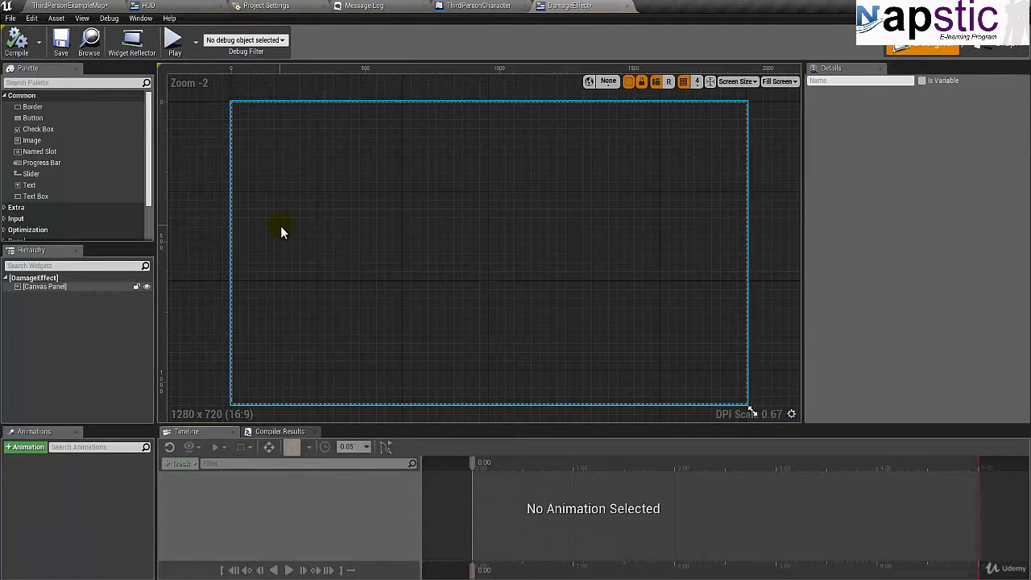
{"action": "scroll", "coordinate": [282, 233], "scroll_direction": "down", "scroll_amount": 2}
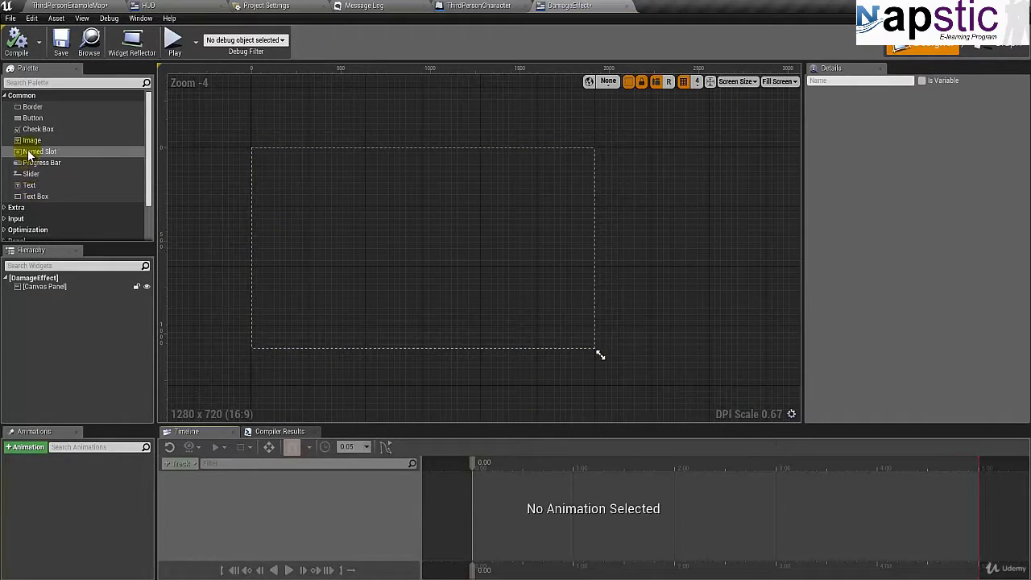
{"action": "left_click_drag", "start_coordinate": [32, 141], "coordinate": [405, 248]}
{"action": "left_click", "coordinate": [910, 125]}
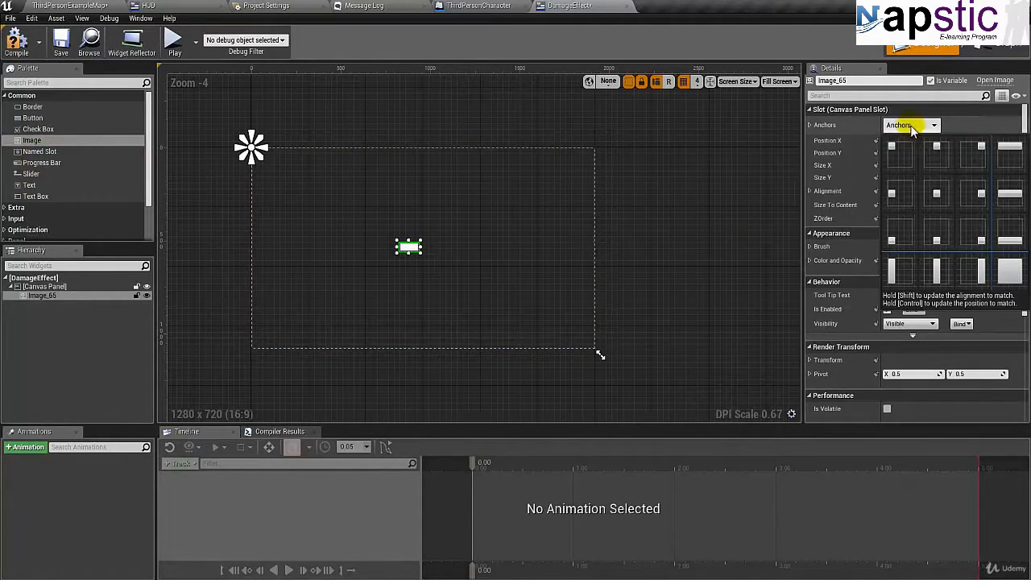
{"action": "left_click", "coordinate": [1010, 274]}
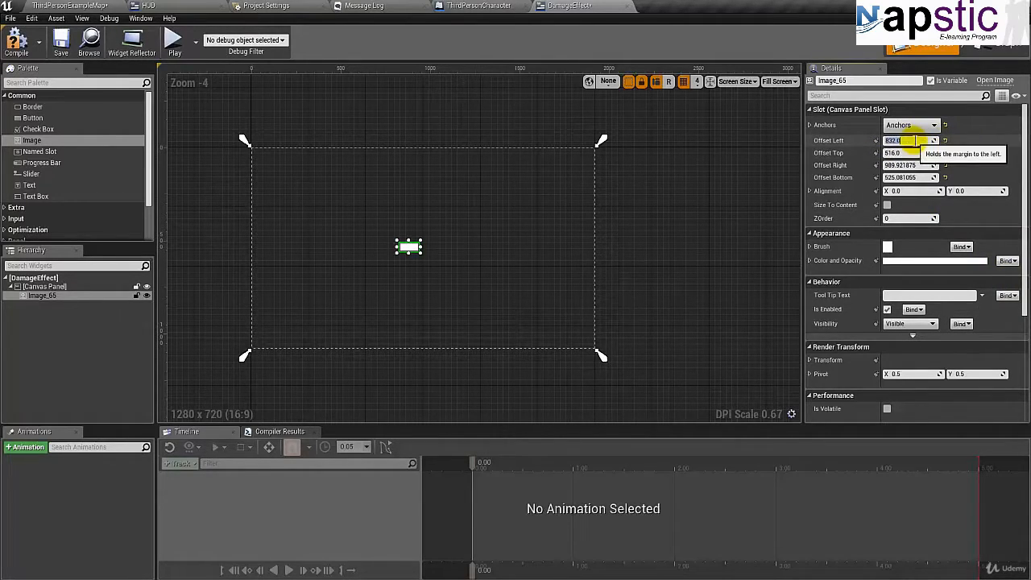
Step: Set the image's Offset Left and Offset Top to 0
{"action": "key", "text": "Tab"}
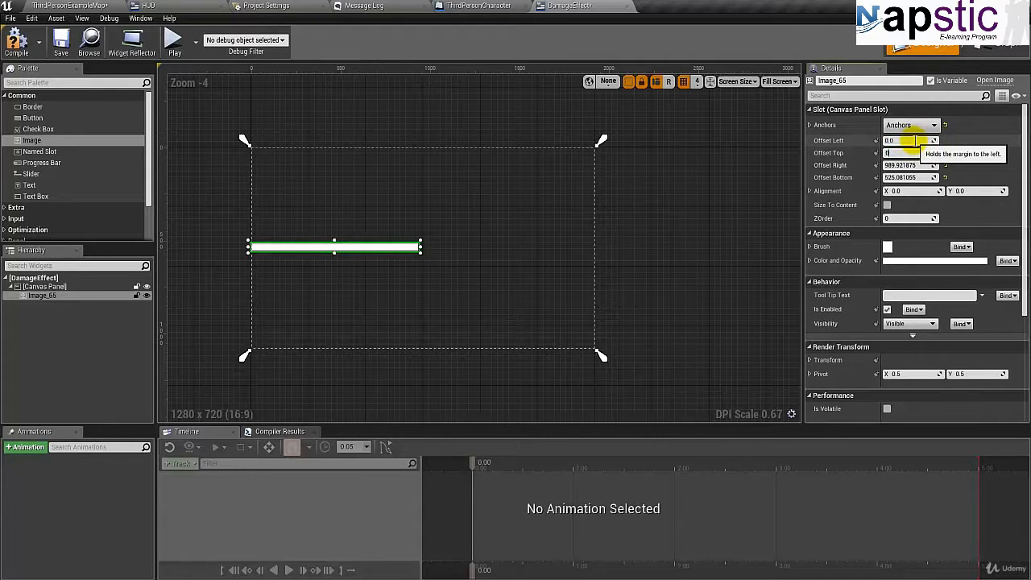
{"action": "type", "text": "0"}
{"action": "key", "text": "Return"}
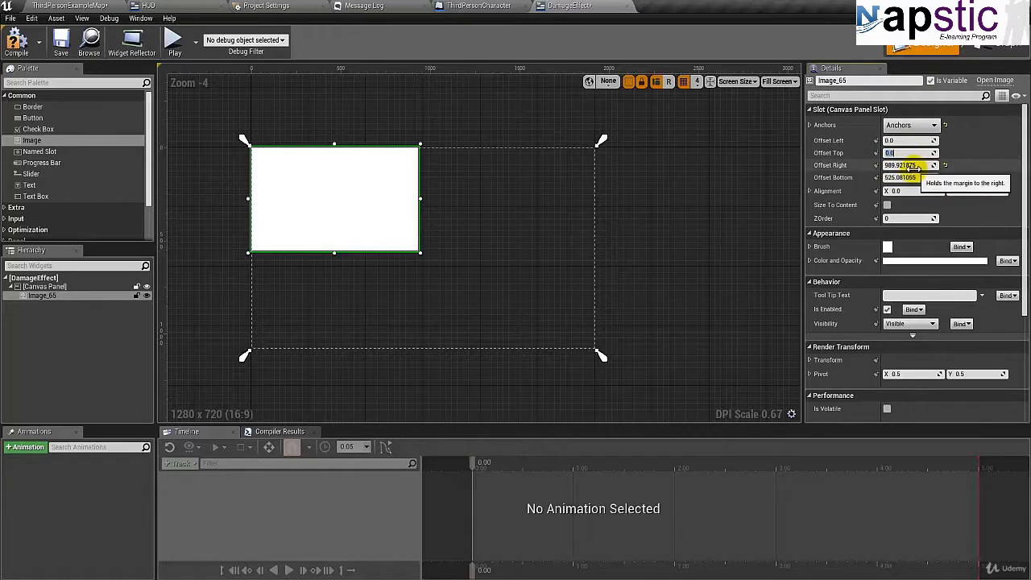
Step: Look at the BloodSplash texture's details in the UI/SpritesAndImages folder and return to the DamageEffect widget
{"action": "left_click", "coordinate": [909, 166]}
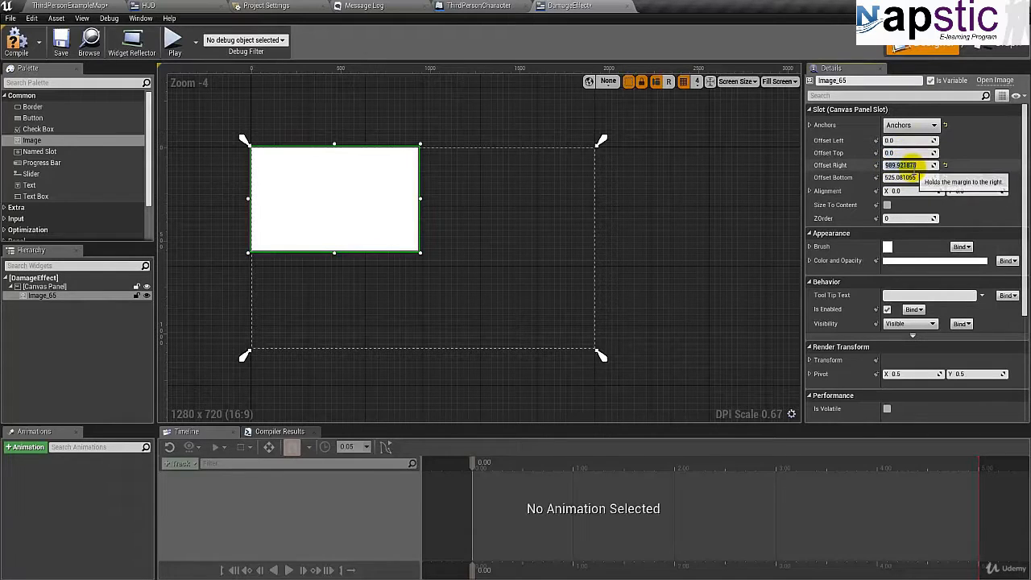
{"action": "left_click", "coordinate": [85, 5]}
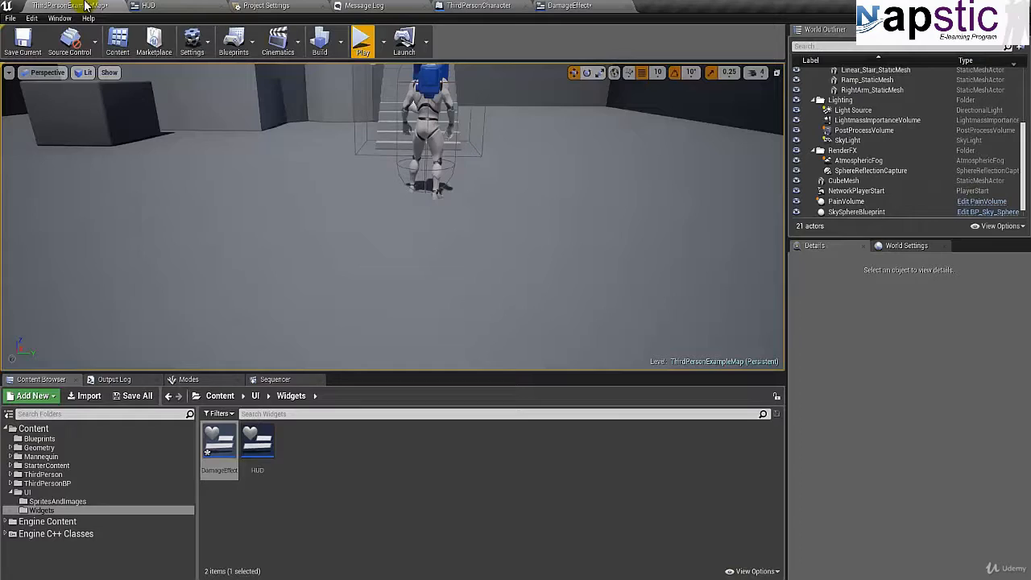
{"action": "left_click", "coordinate": [77, 500]}
{"action": "mouse_move", "coordinate": [216, 456]}
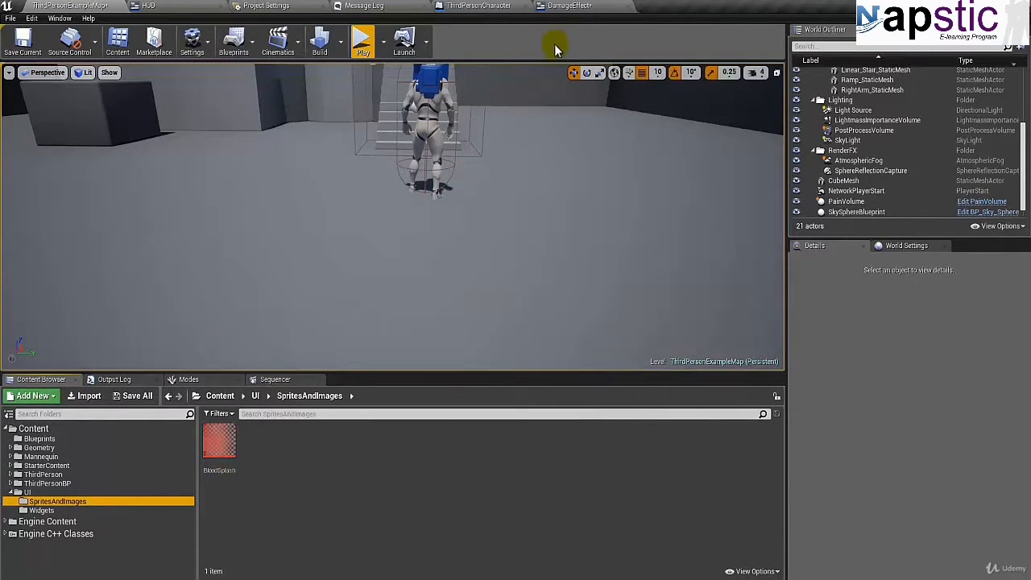
{"action": "left_click", "coordinate": [566, 6]}
Step: Set the image's Offset Right to 1920 and Offset Bottom to 1080
{"action": "left_click", "coordinate": [912, 165]}
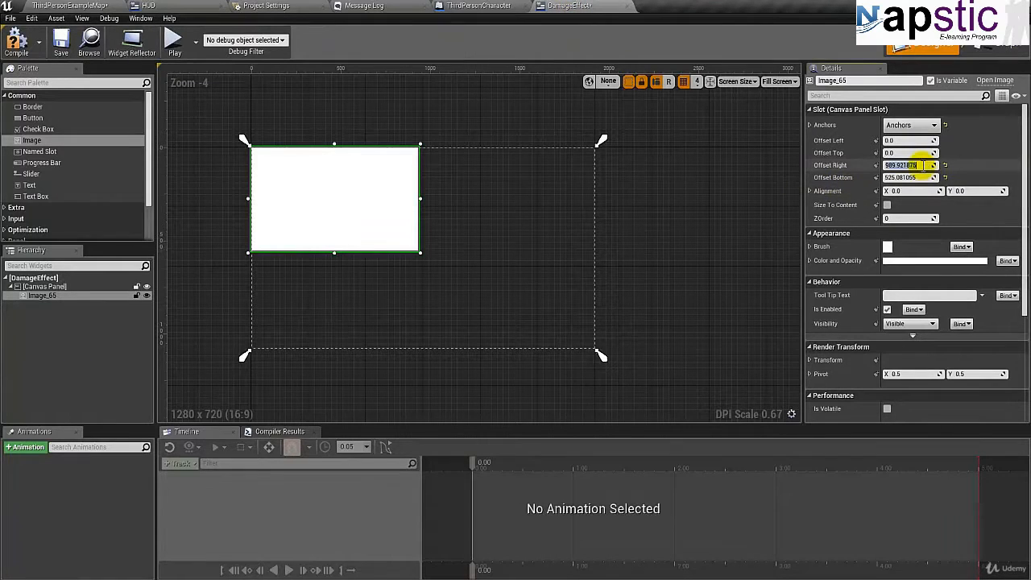
{"action": "type", "text": "1920"}
{"action": "key", "text": "Tab"}
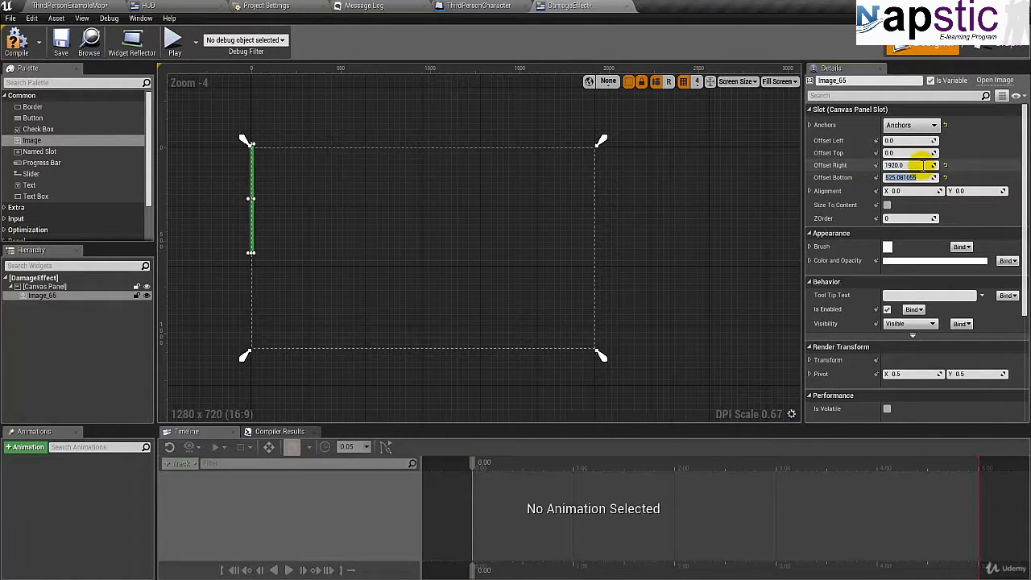
{"action": "type", "text": "1080"}
{"action": "key", "text": "Return"}
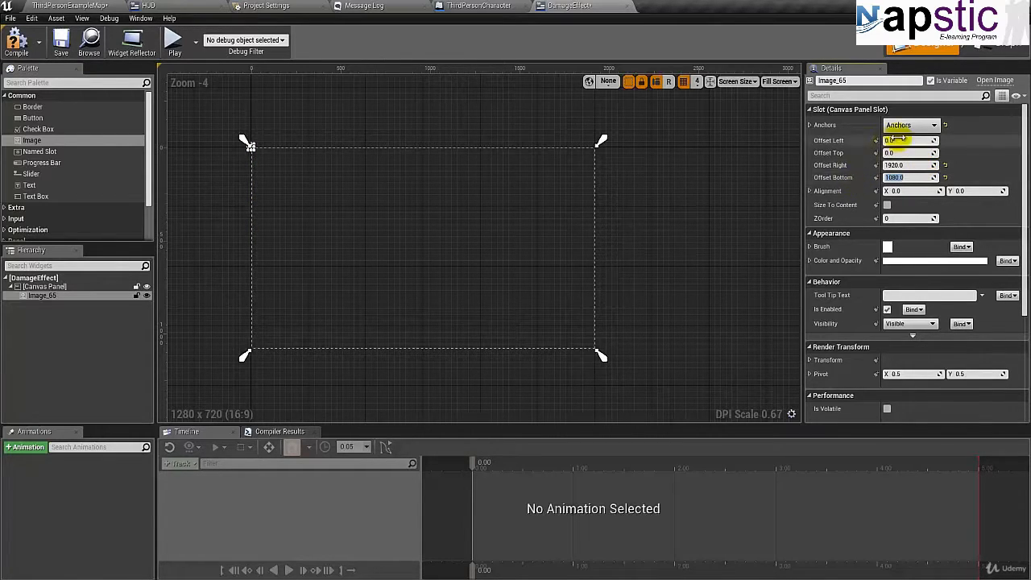
Step: Change the image's anchors to the canvas's top-left corner
{"action": "left_click", "coordinate": [446, 187]}
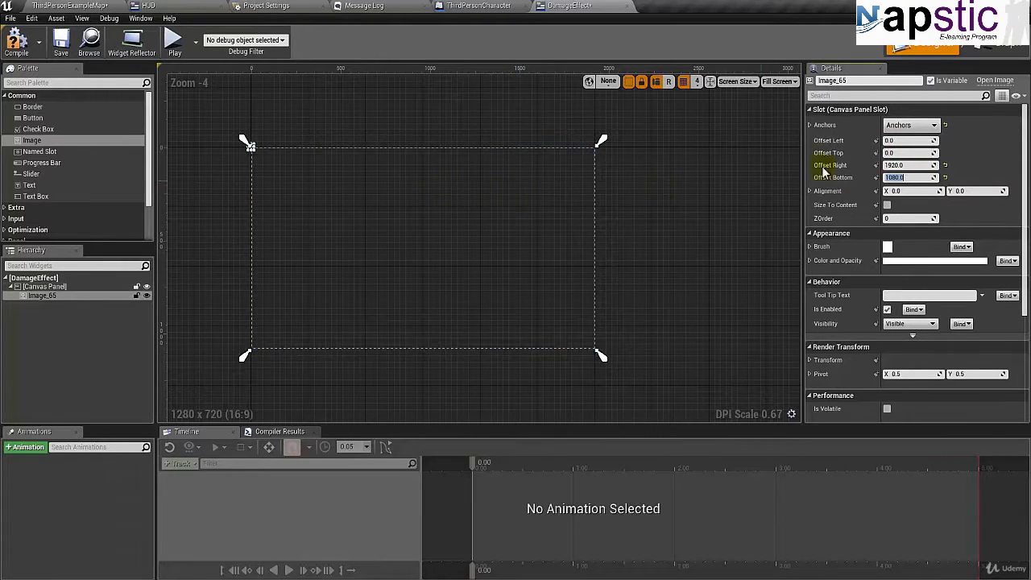
{"action": "left_click", "coordinate": [901, 126]}
{"action": "left_click", "coordinate": [893, 147]}
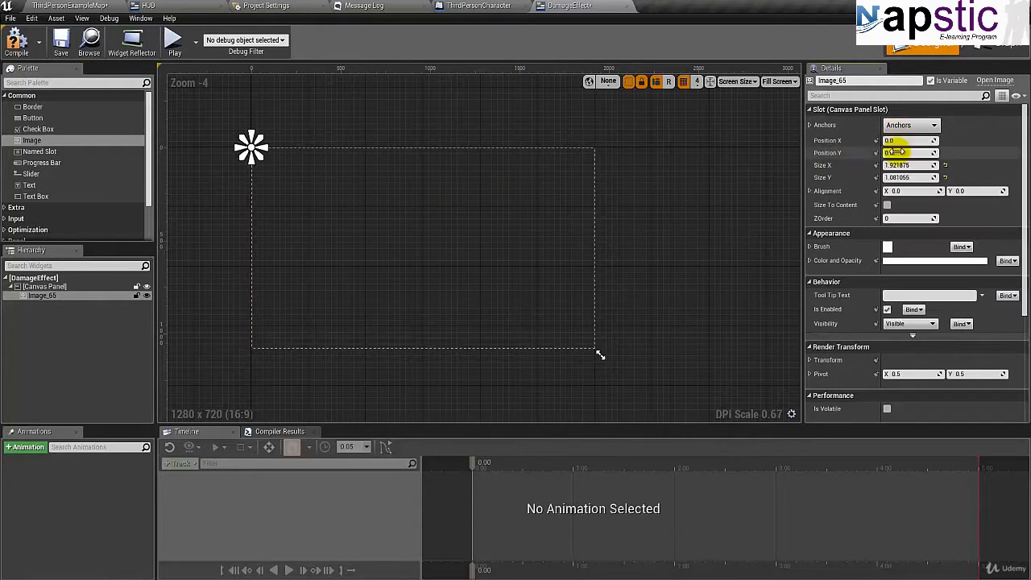
Step: Set the image's size to 1920 by 1080 and set its anchors to stretch across the full canvas
{"action": "left_click", "coordinate": [910, 164]}
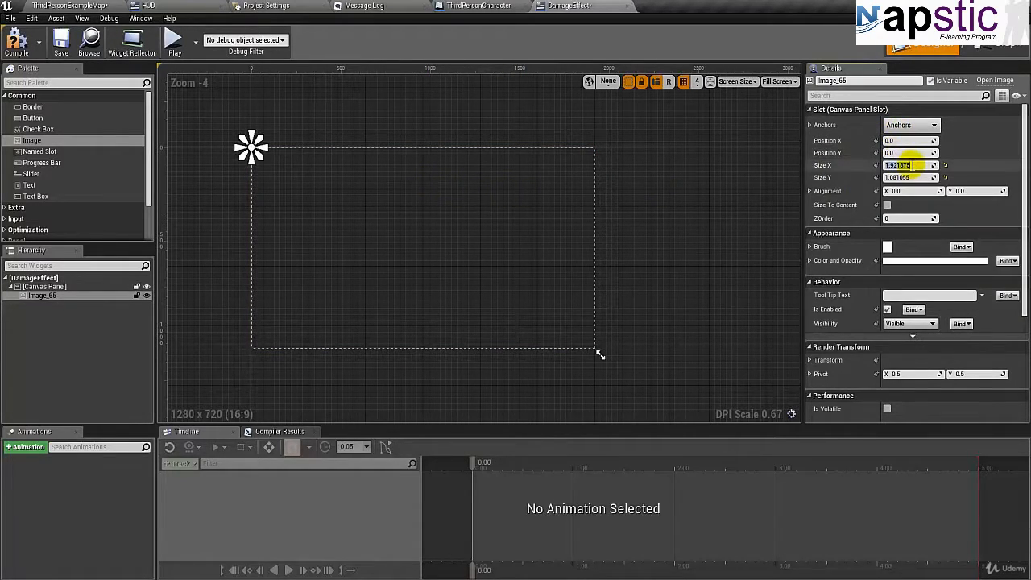
{"action": "type", "text": "1920"}
{"action": "key", "text": "Tab"}
{"action": "type", "text": "10"}
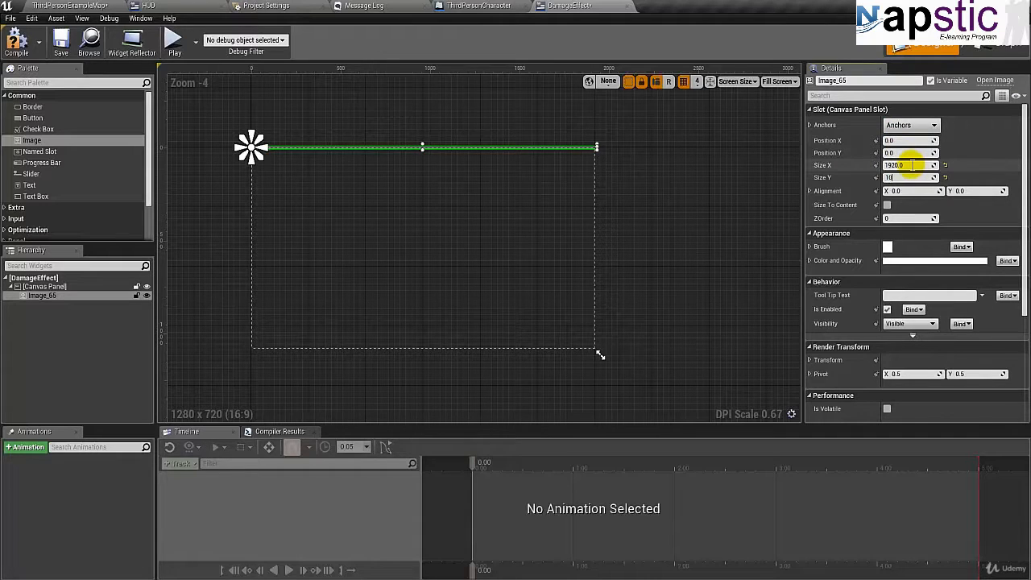
{"action": "type", "text": "80"}
{"action": "key", "text": "Return"}
{"action": "left_click", "coordinate": [913, 126]}
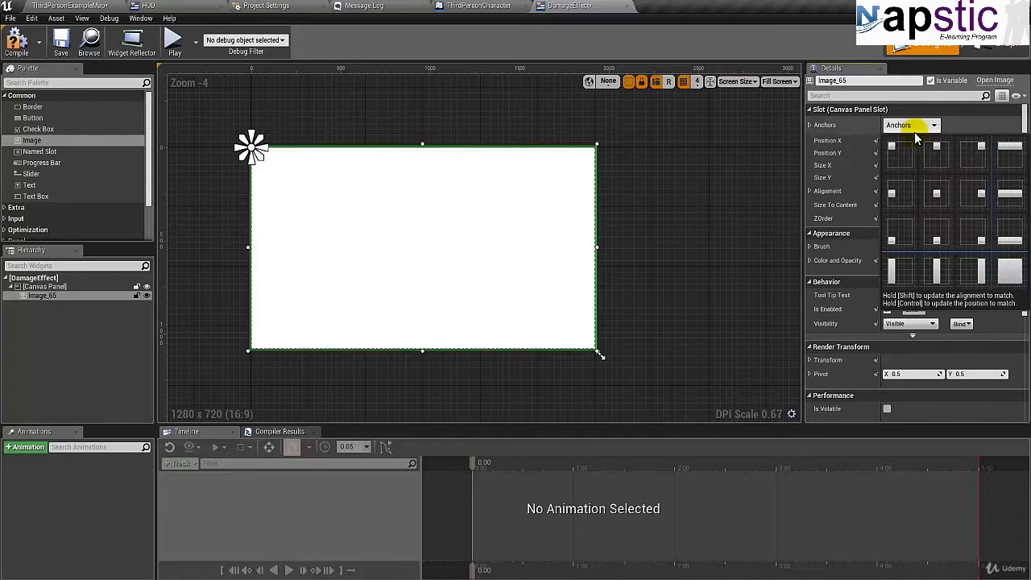
{"action": "left_click", "coordinate": [1008, 267]}
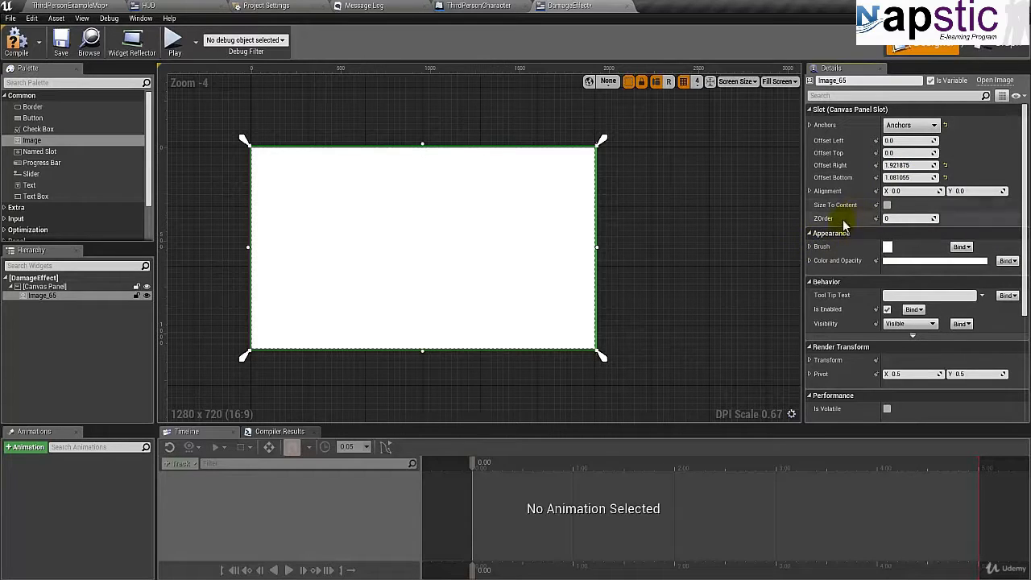
Step: Assign the BloodSplash texture as the image's brush
{"action": "left_click", "coordinate": [810, 247]}
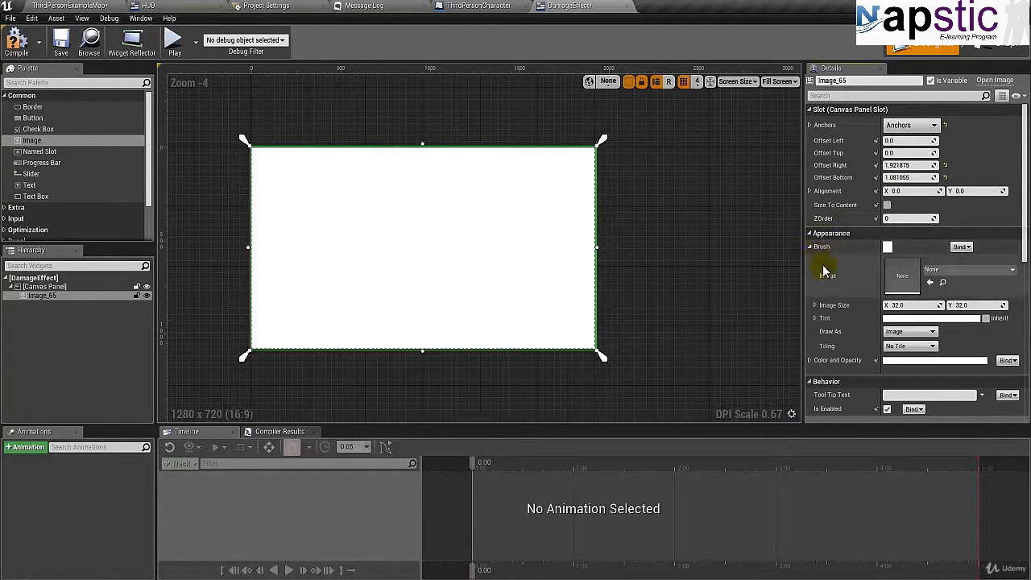
{"action": "scroll", "coordinate": [848, 262], "scroll_direction": "down", "scroll_amount": 2}
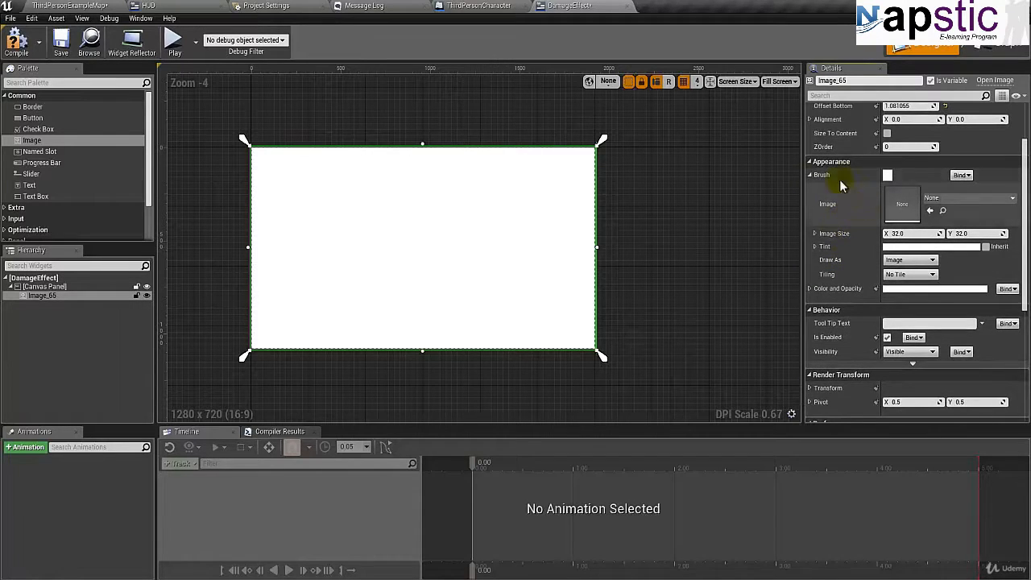
{"action": "left_click", "coordinate": [105, 5]}
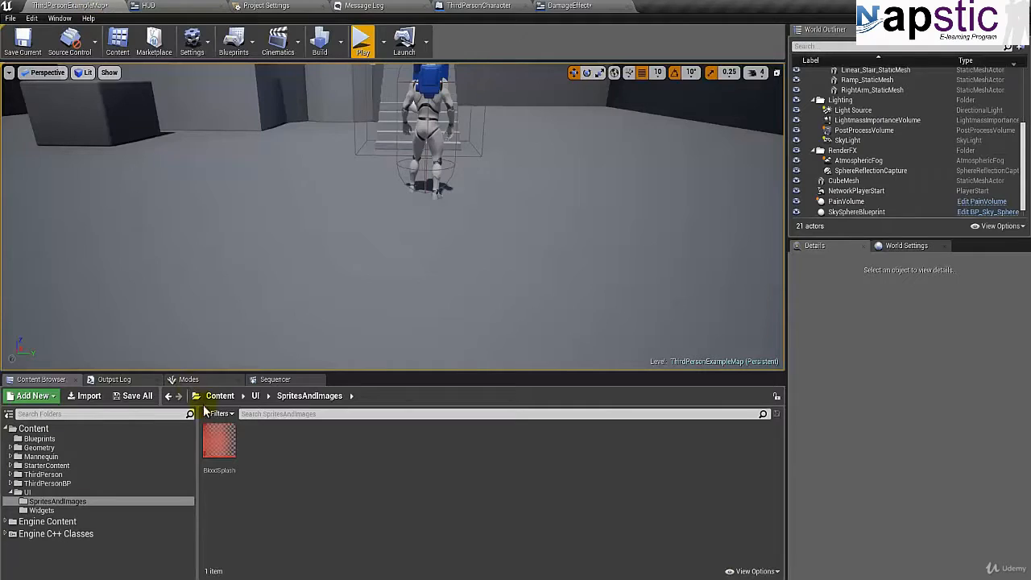
{"action": "left_click", "coordinate": [572, 6]}
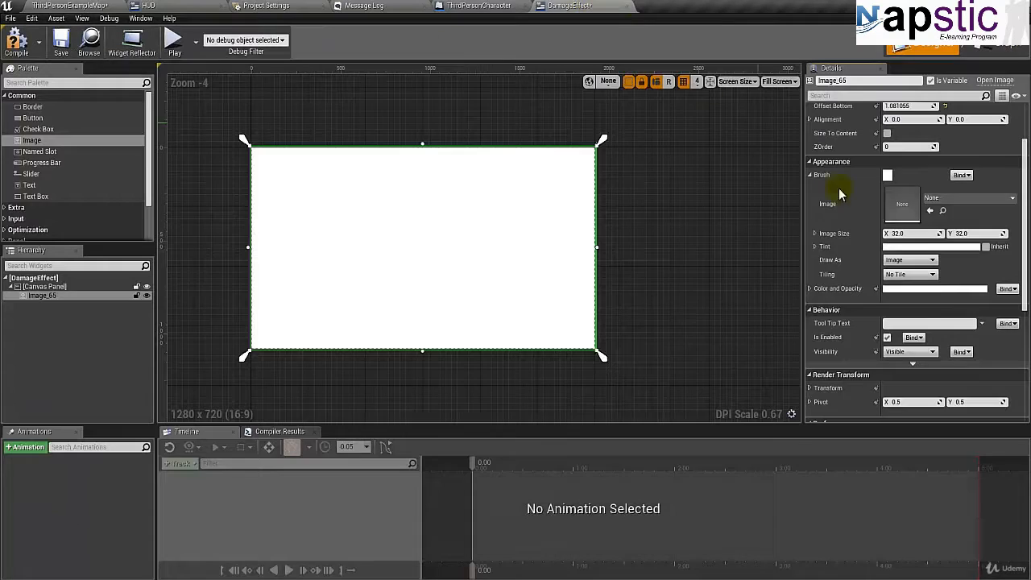
{"action": "left_click", "coordinate": [956, 197]}
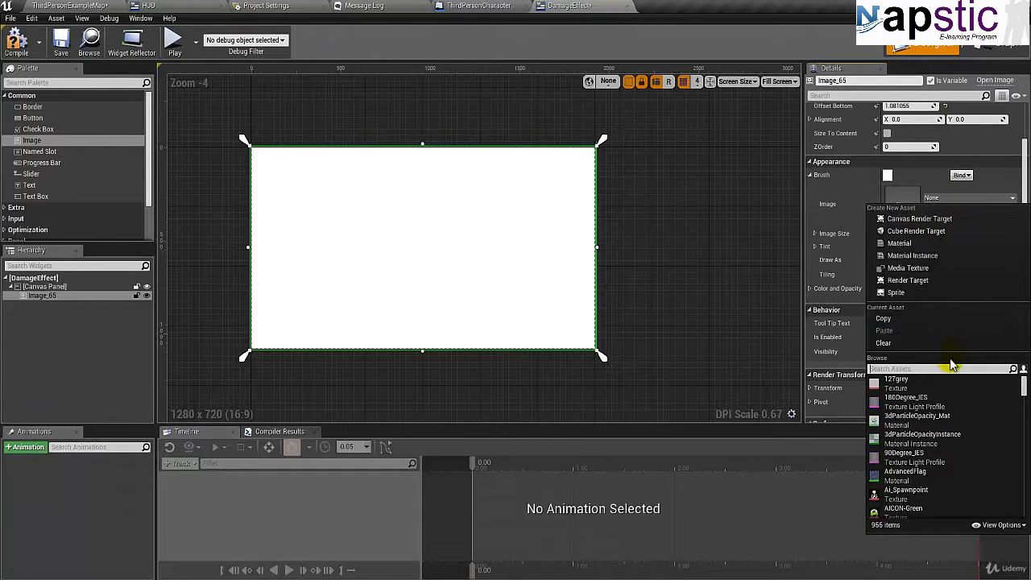
{"action": "type", "text": "blood"}
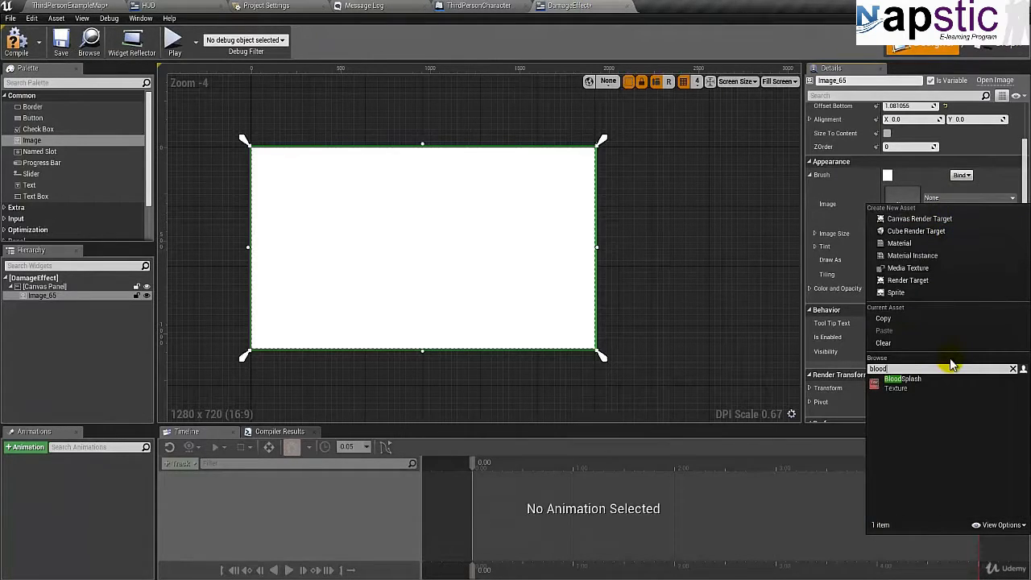
{"action": "left_click", "coordinate": [902, 378]}
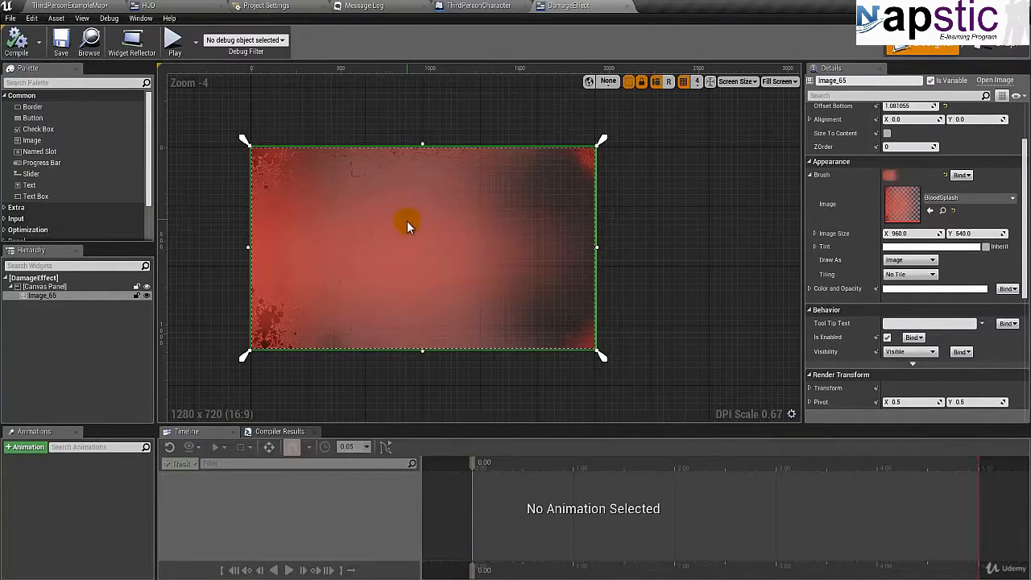
Step: Examine the image's anchor presets and its right and bottom offsets
{"action": "left_click", "coordinate": [67, 297]}
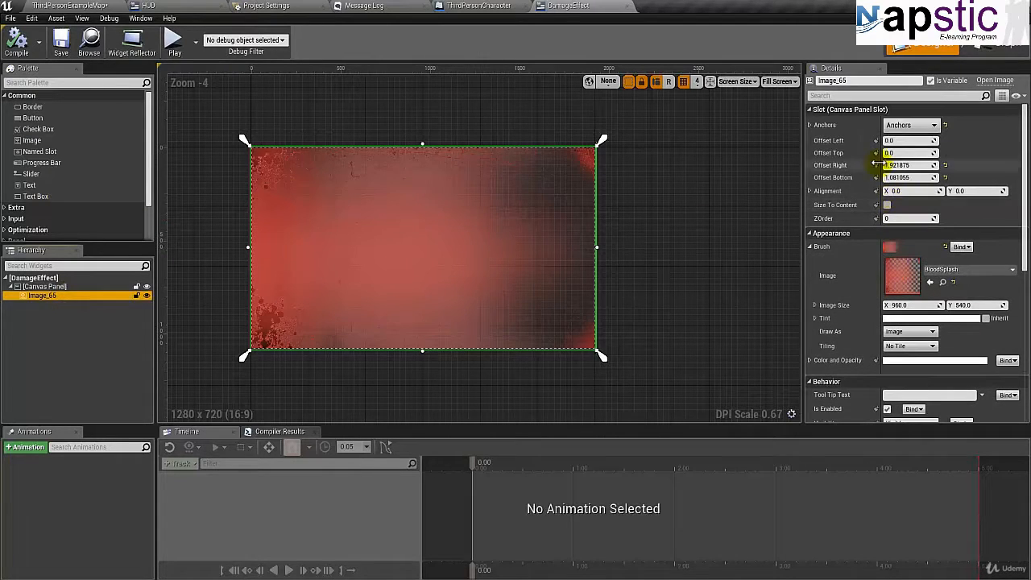
{"action": "left_click", "coordinate": [910, 127]}
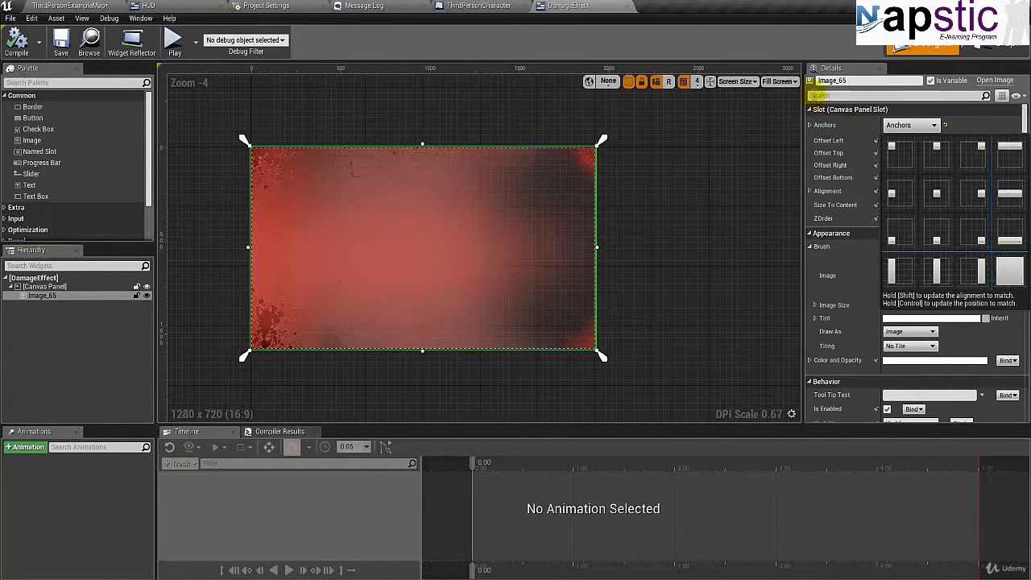
{"action": "left_click", "coordinate": [770, 43]}
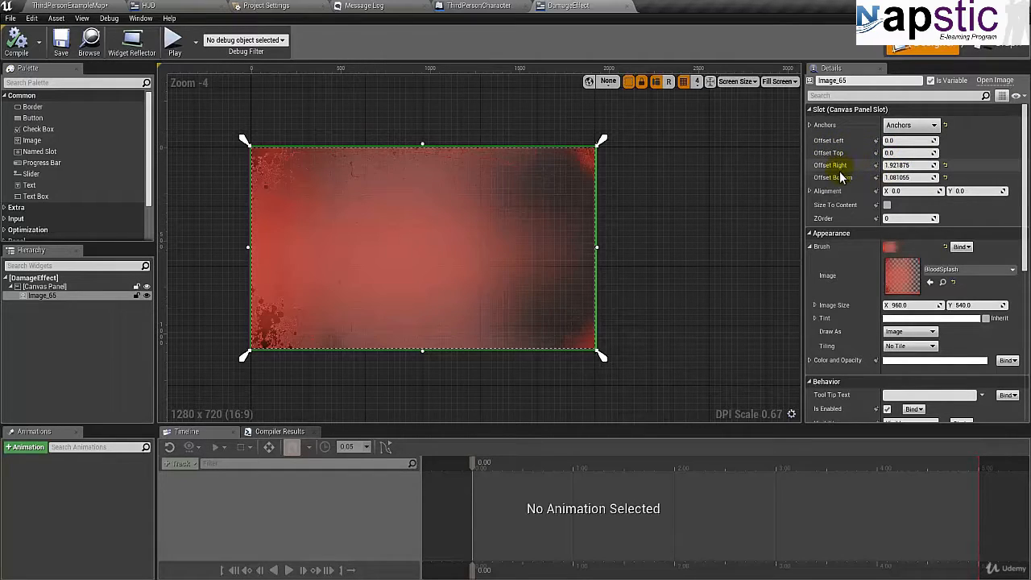
{"action": "left_click", "coordinate": [891, 179]}
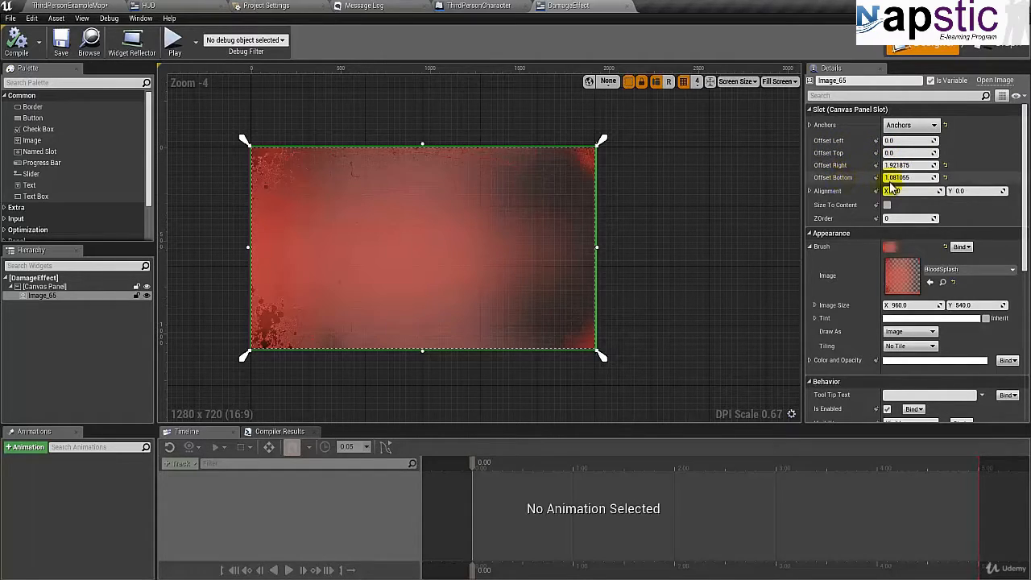
{"action": "left_click", "coordinate": [903, 165]}
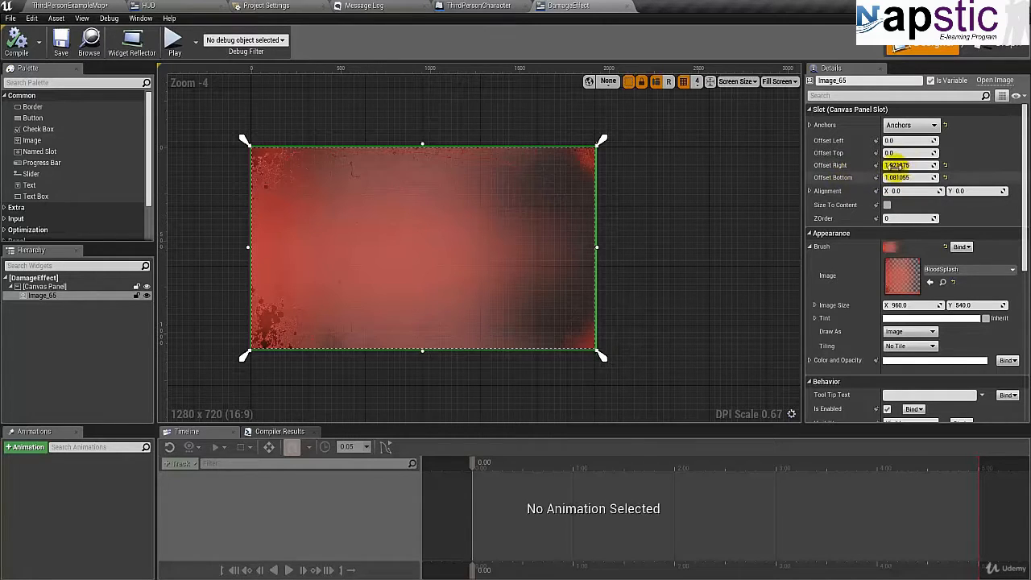
{"action": "left_click", "coordinate": [906, 177]}
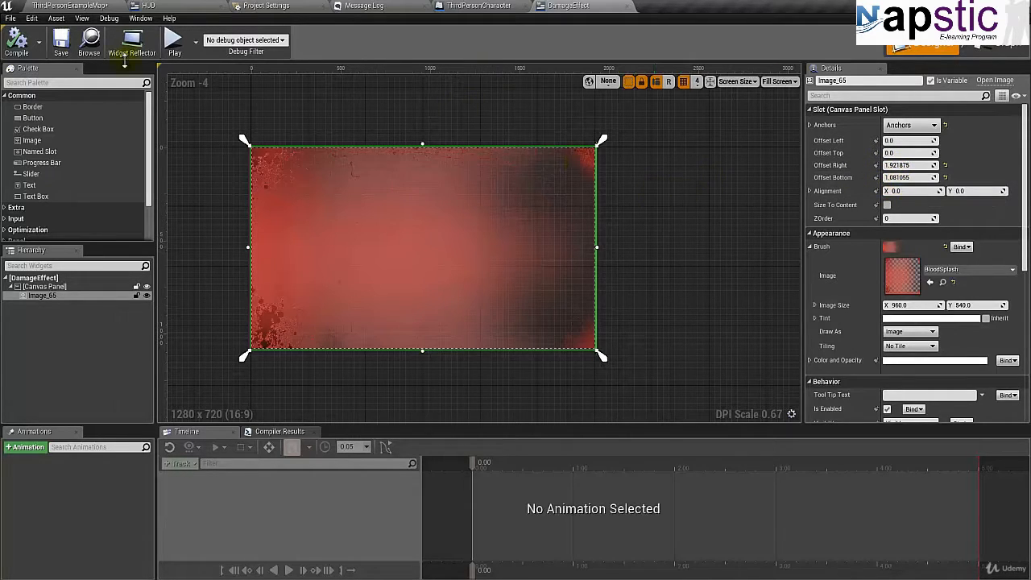
Step: Save the DamageEffect widget
{"action": "left_click", "coordinate": [61, 48]}
{"action": "left_click", "coordinate": [38, 44]}
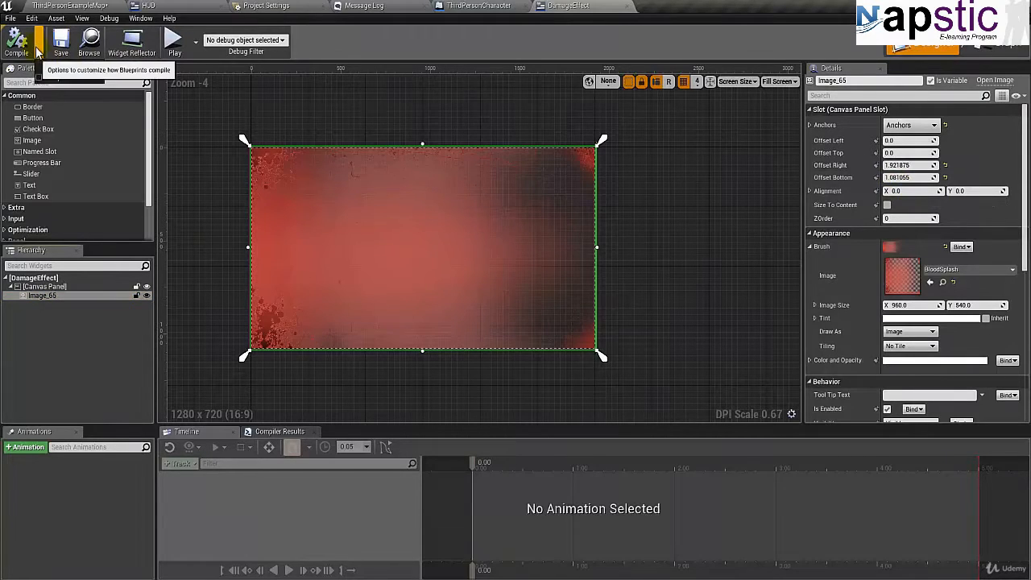
{"action": "mouse_move", "coordinate": [71, 64]}
{"action": "left_click", "coordinate": [211, 92]}
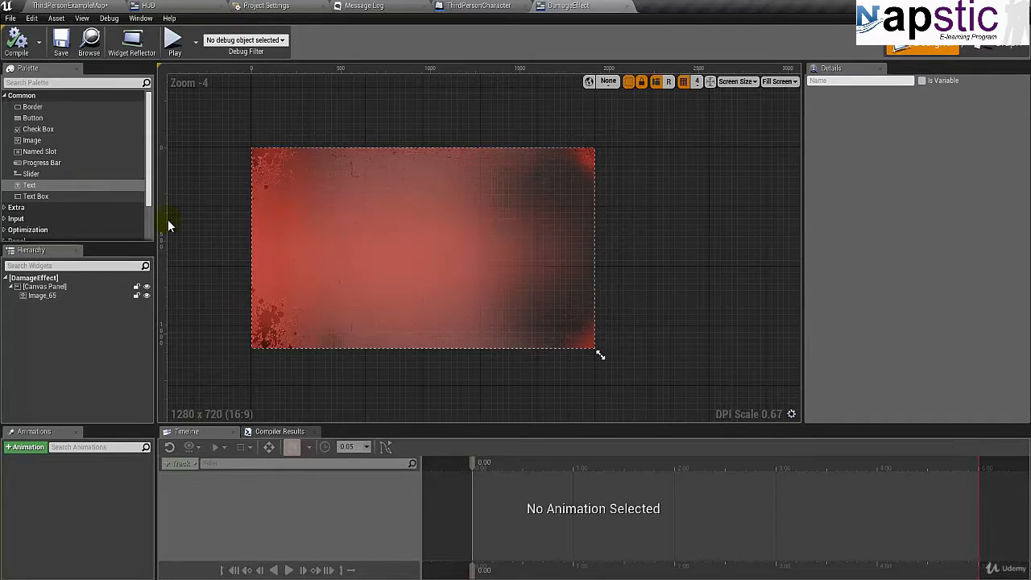
Step: Rename the image widget in the DamageEffect hierarchy as BloodSplash
{"action": "left_click", "coordinate": [51, 299]}
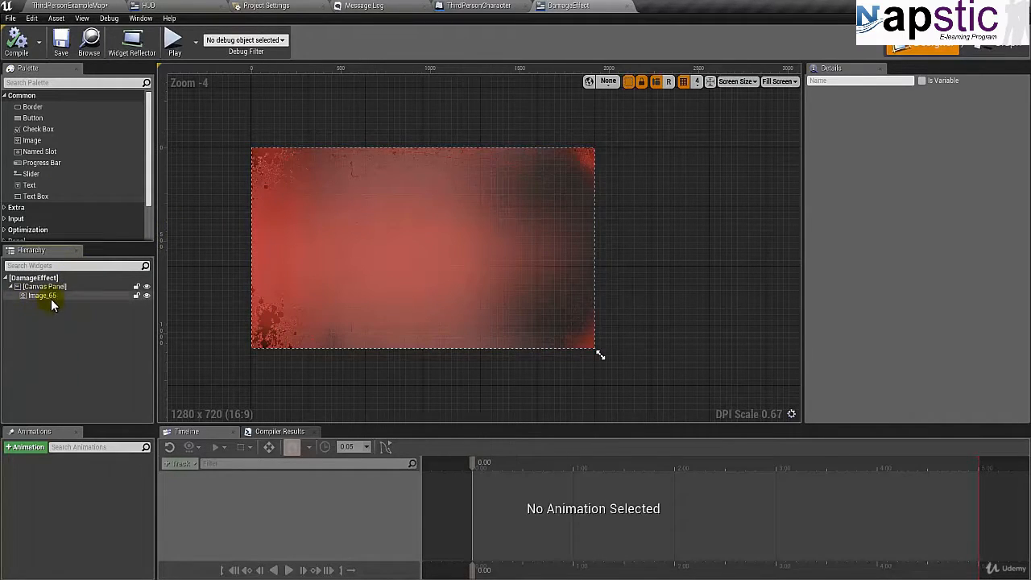
{"action": "left_click", "coordinate": [861, 82]}
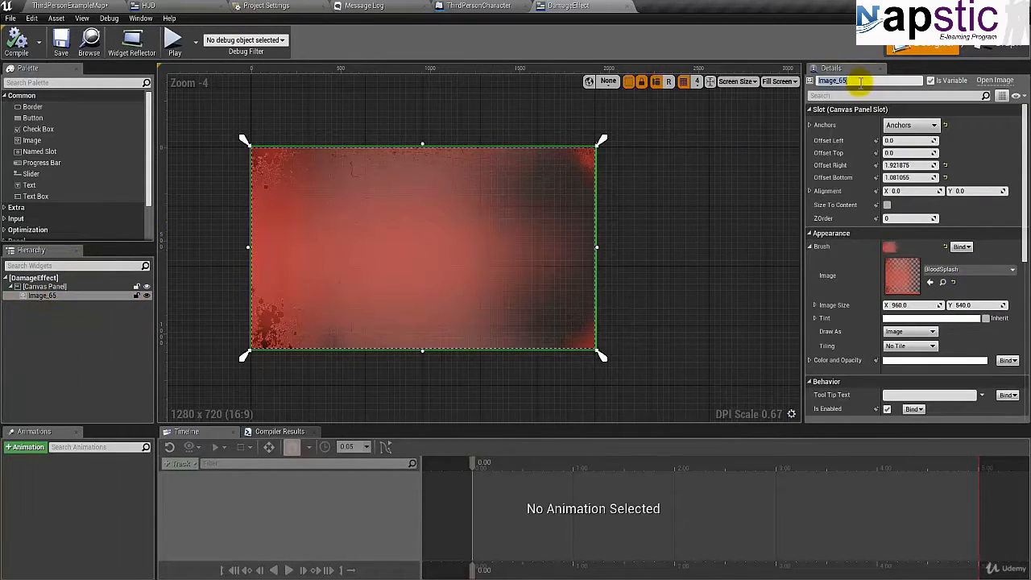
{"action": "type", "text": "BloodSplash"}
{"action": "key", "text": "Return"}
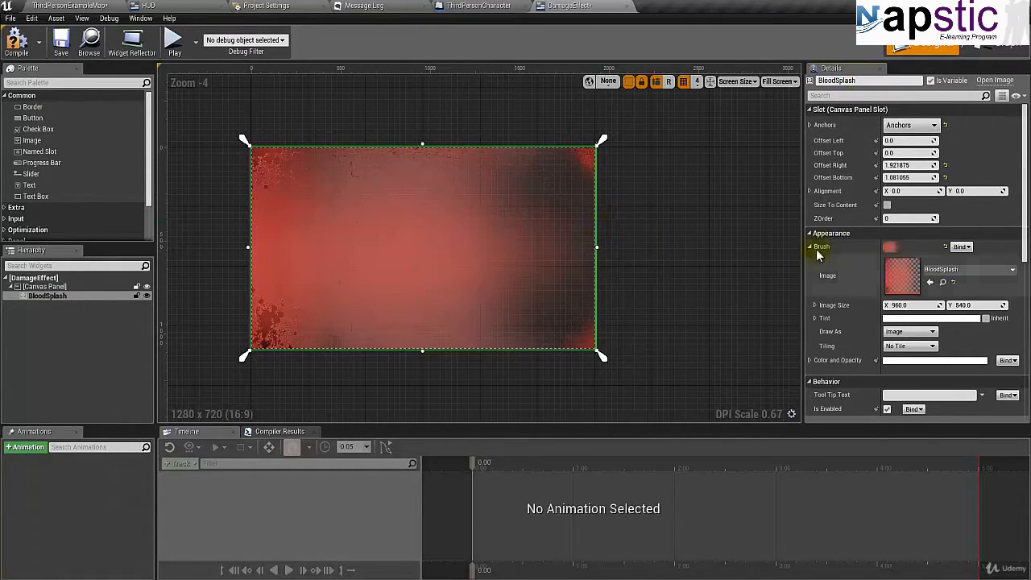
Step: Set the alpha of the BloodSplash image's Color and Opacity to 0
{"action": "scroll", "coordinate": [869, 240], "scroll_direction": "down", "scroll_amount": 5}
{"action": "scroll", "coordinate": [858, 236], "scroll_direction": "up", "scroll_amount": 4}
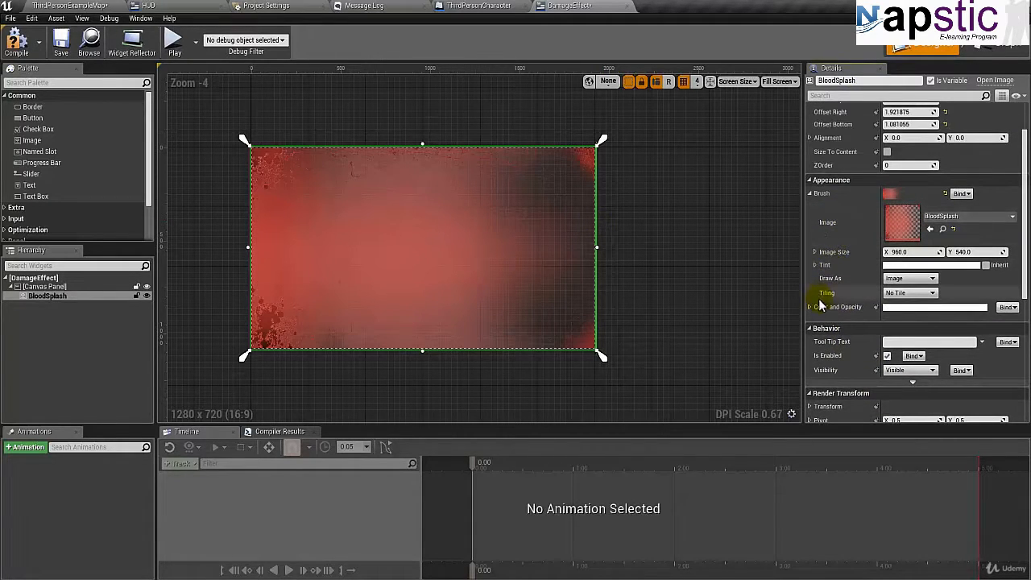
{"action": "left_click", "coordinate": [811, 307]}
{"action": "scroll", "coordinate": [817, 278], "scroll_direction": "down", "scroll_amount": 2}
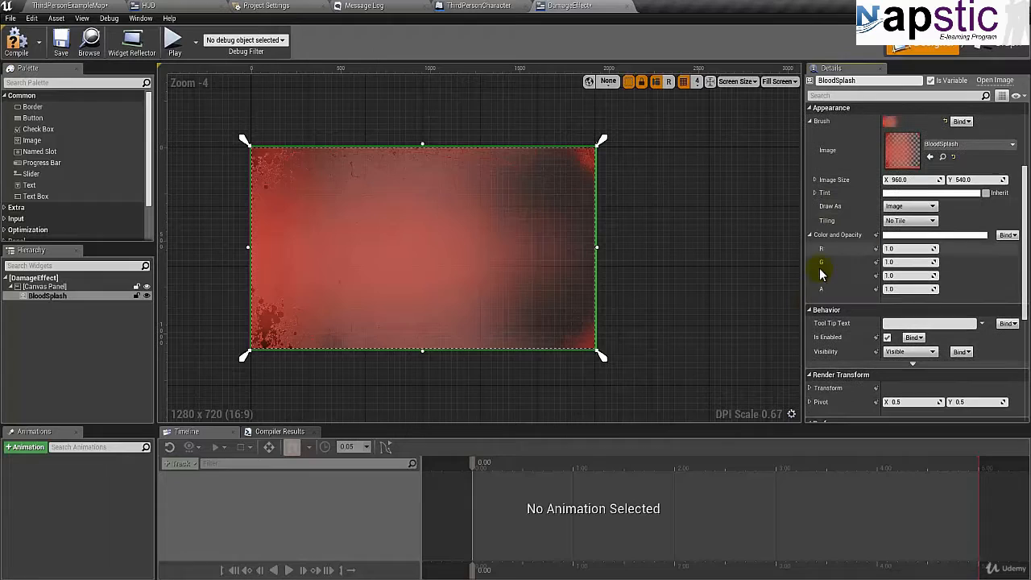
{"action": "left_click", "coordinate": [903, 290]}
{"action": "type", "text": "0"}
{"action": "key", "text": "Return"}
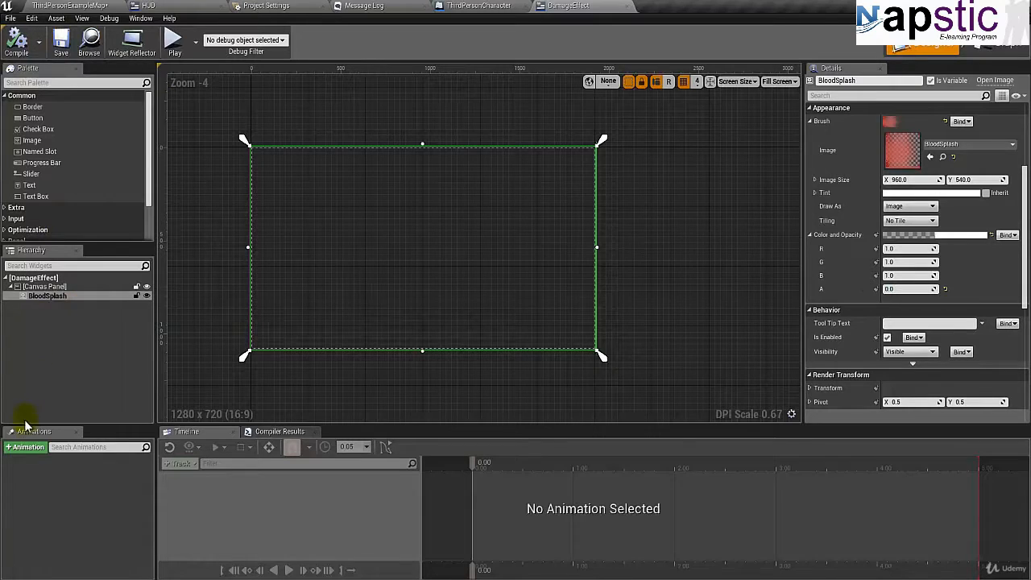
Step: Create a widget animation named Fade for the BloodSplash image
{"action": "left_click_drag", "start_coordinate": [436, 427], "coordinate": [440, 409]}
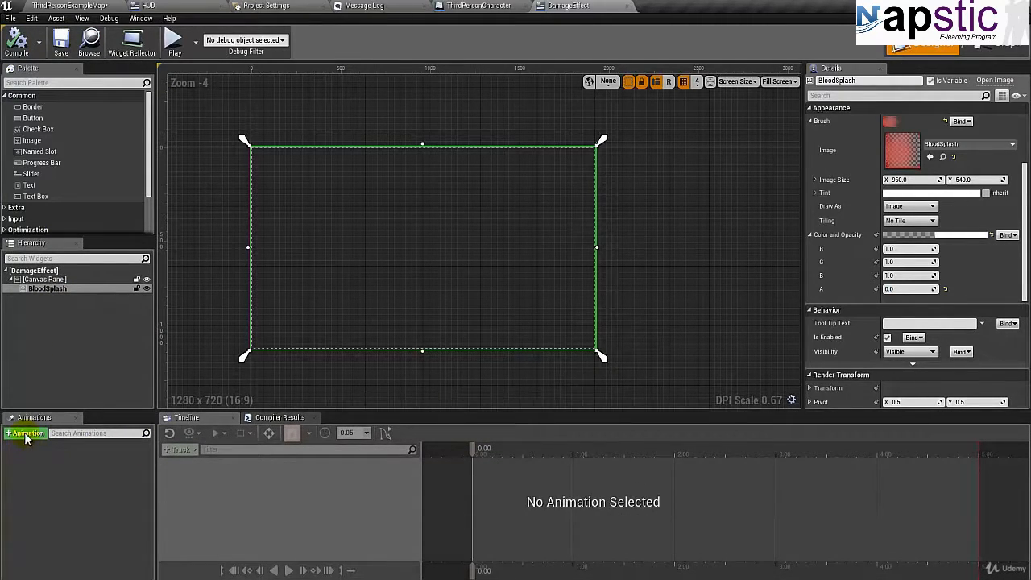
{"action": "left_click", "coordinate": [63, 290]}
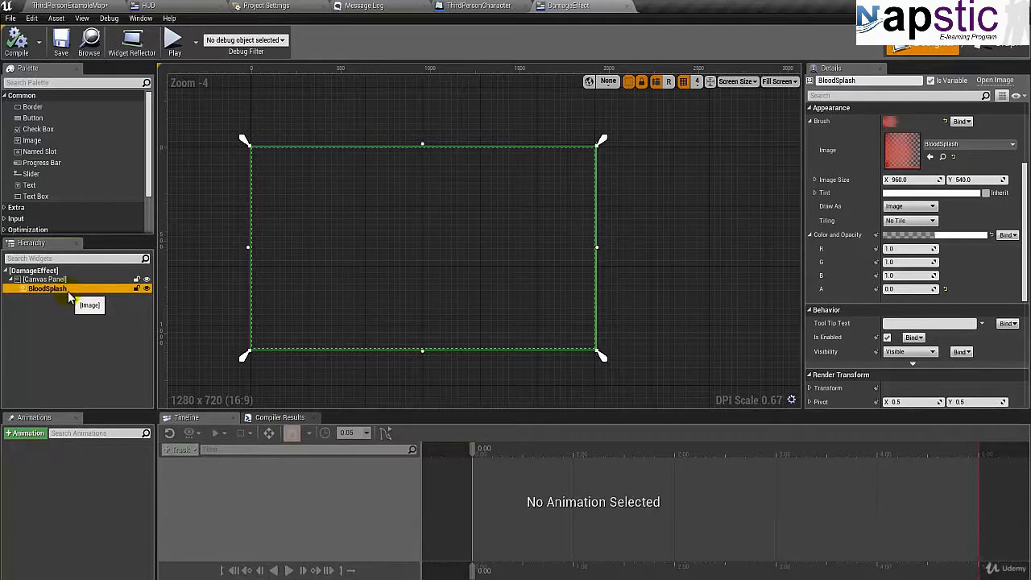
{"action": "left_click", "coordinate": [24, 435]}
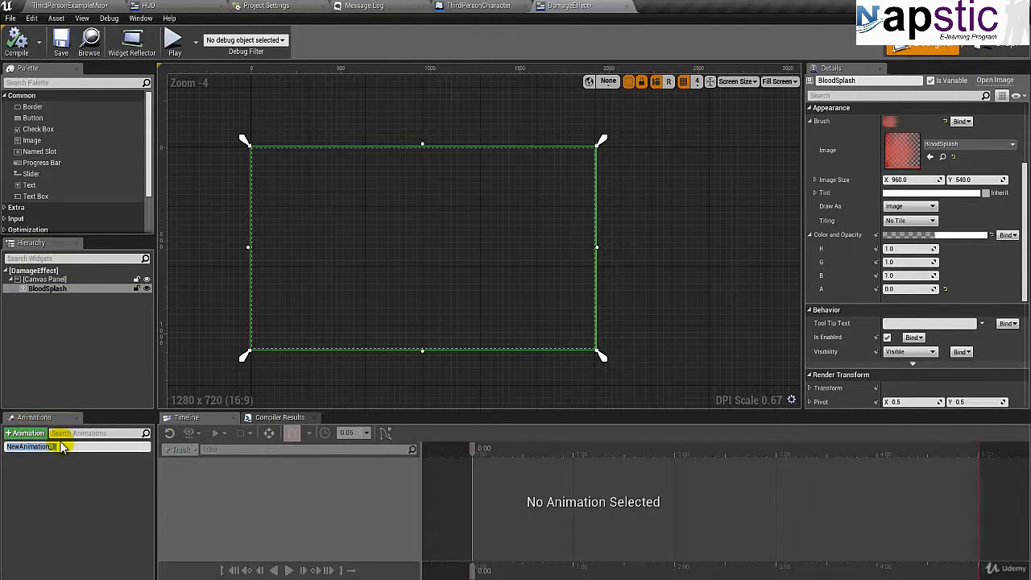
{"action": "type", "text": "Fade"}
{"action": "key", "text": "Return"}
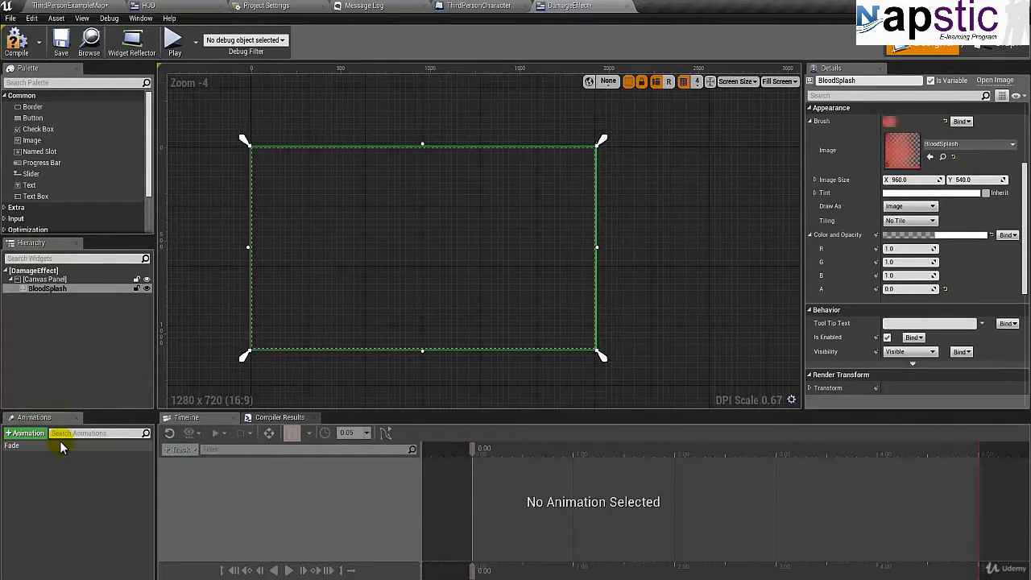
Step: Add a BloodSplash widget track to the Fade animation
{"action": "left_click", "coordinate": [59, 446]}
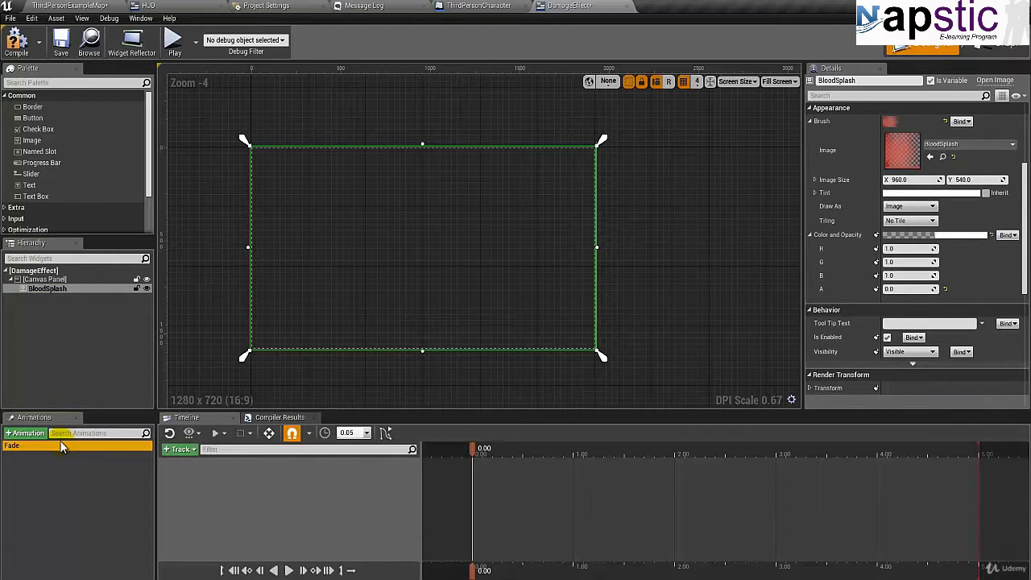
{"action": "left_click", "coordinate": [180, 449]}
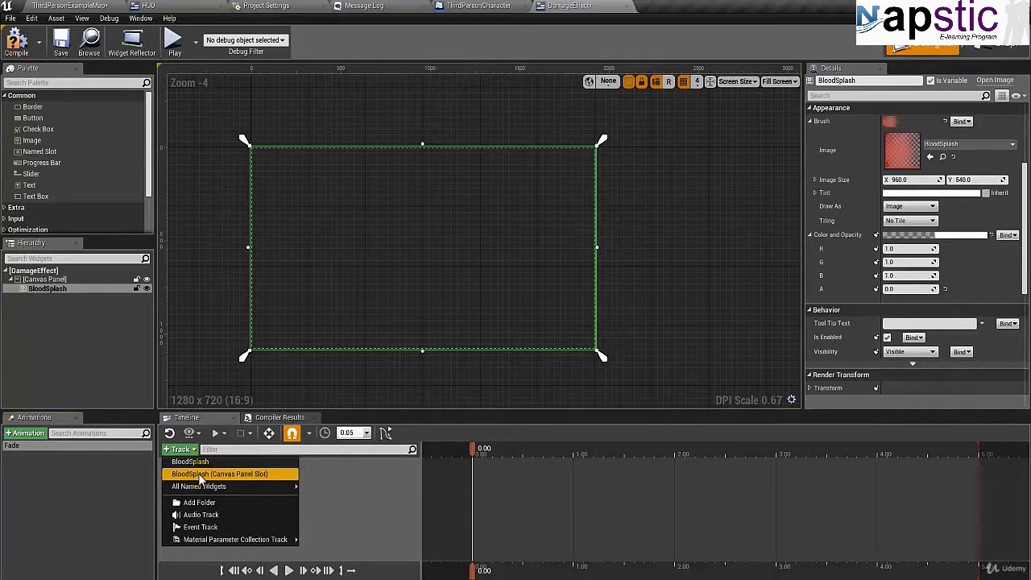
{"action": "mouse_move", "coordinate": [195, 488]}
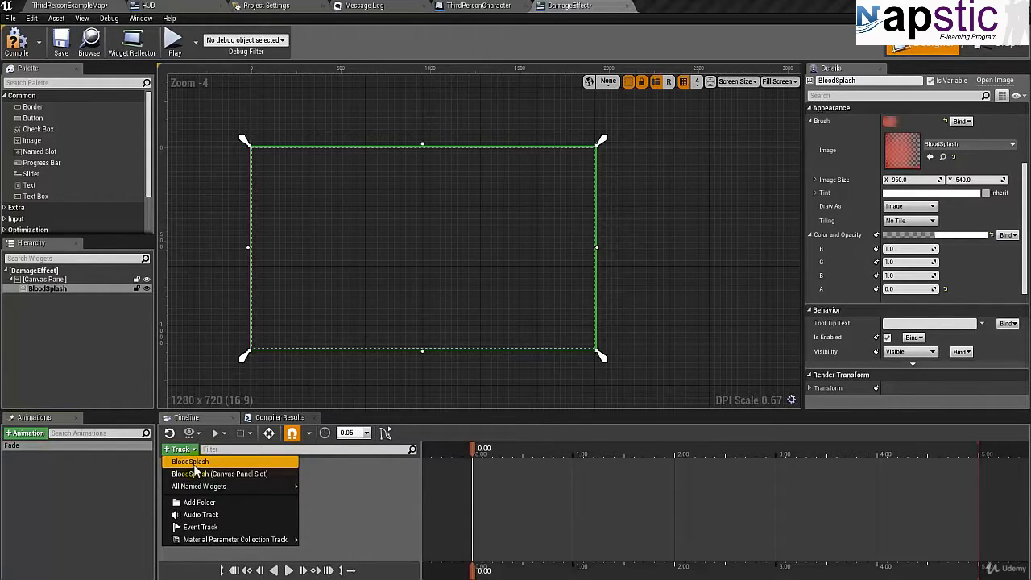
{"action": "left_click", "coordinate": [194, 463]}
{"action": "left_click", "coordinate": [201, 466]}
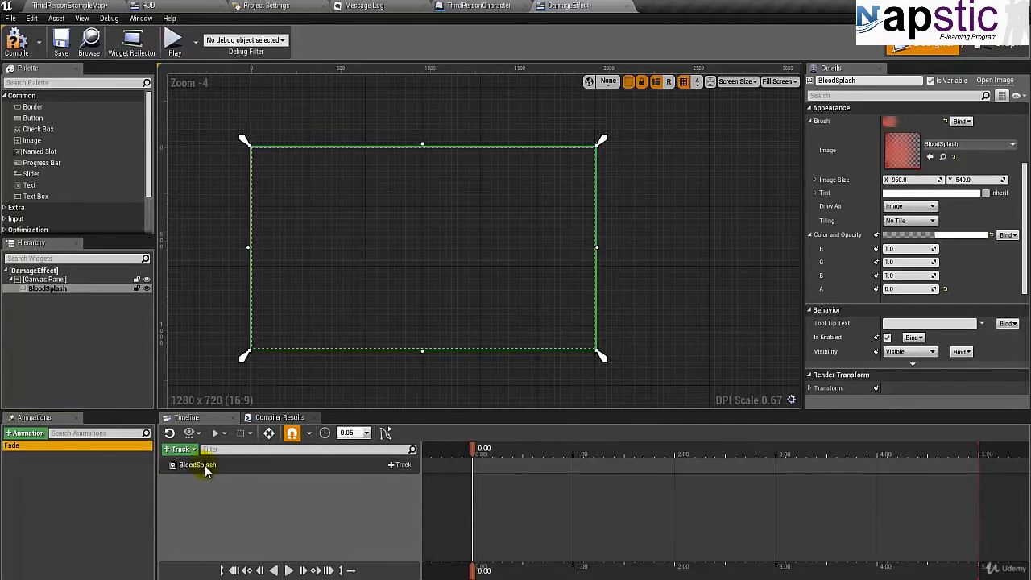
Step: Add a Color and Opacity track under BloodSplash and expand its individual channels
{"action": "left_click", "coordinate": [400, 467]}
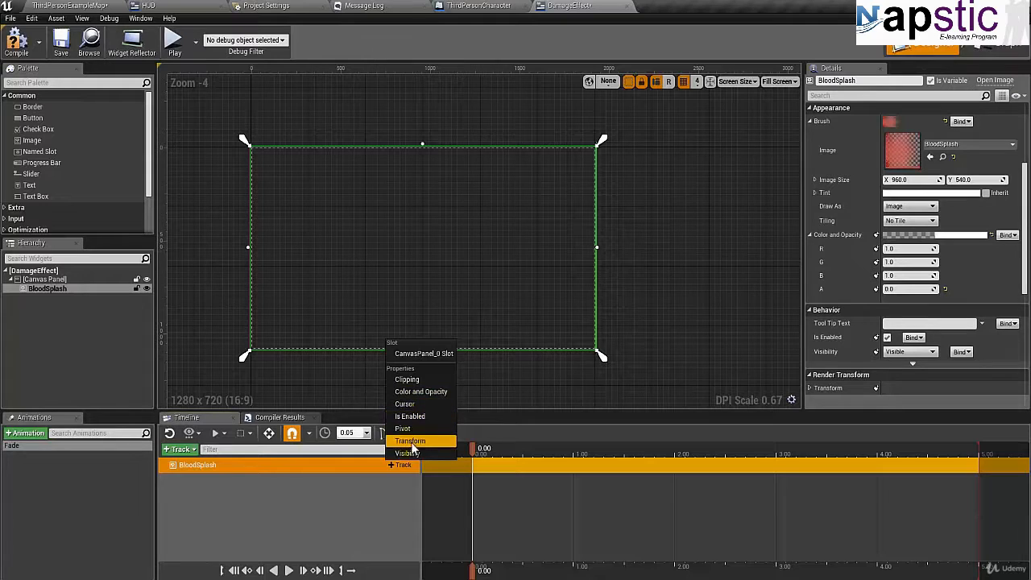
{"action": "left_click", "coordinate": [415, 391]}
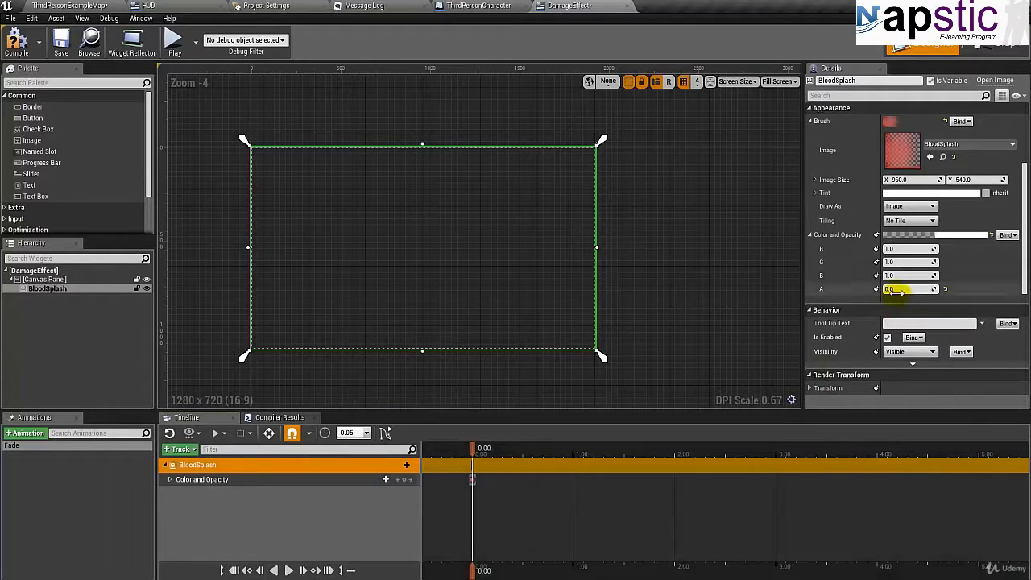
{"action": "left_click", "coordinate": [170, 480]}
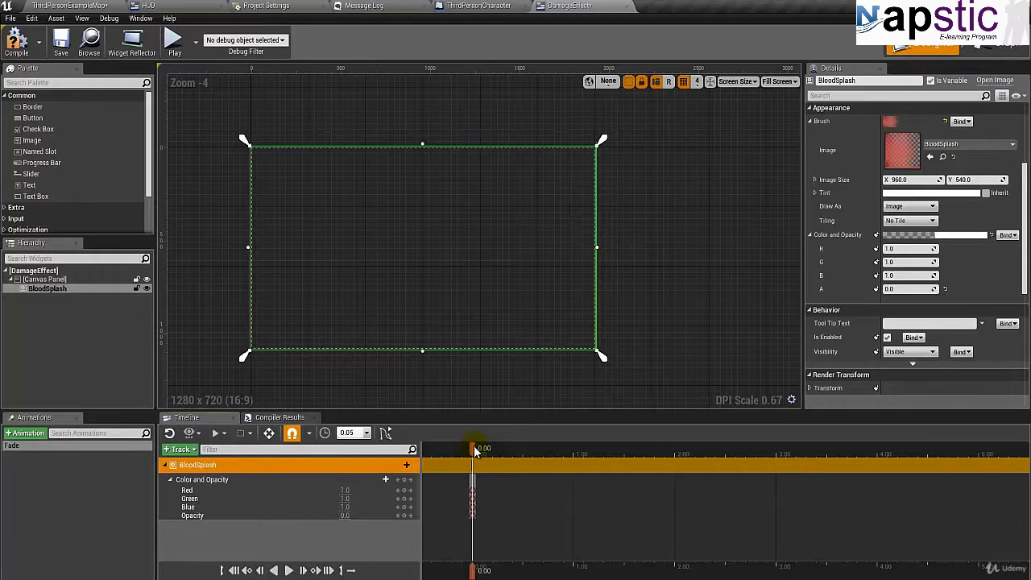
Step: Key the BloodSplash opacity to 1.0 at 0.50 seconds and to 0 at 1.00 second
{"action": "left_click_drag", "start_coordinate": [476, 451], "coordinate": [523, 455]}
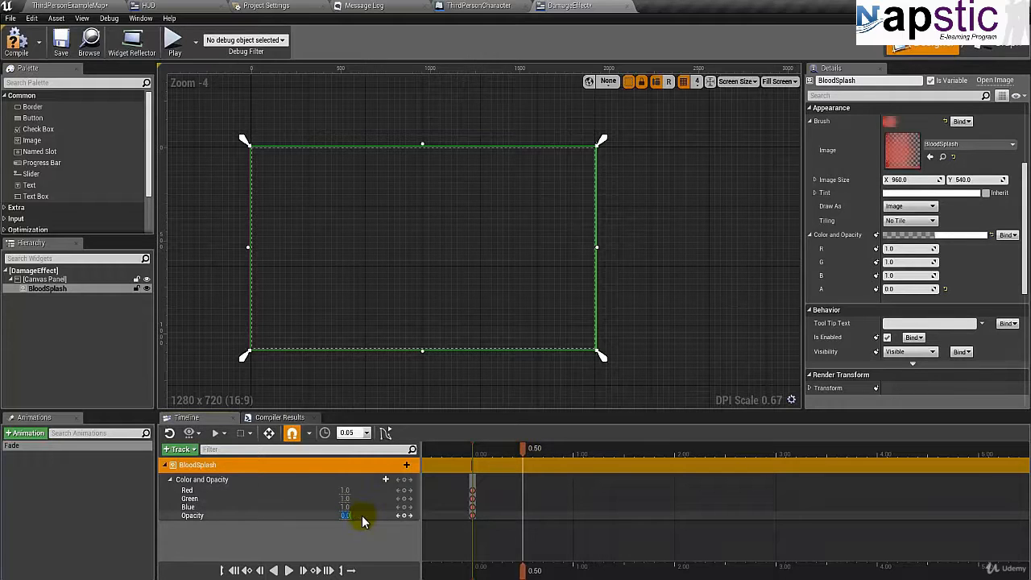
{"action": "key", "text": "Return"}
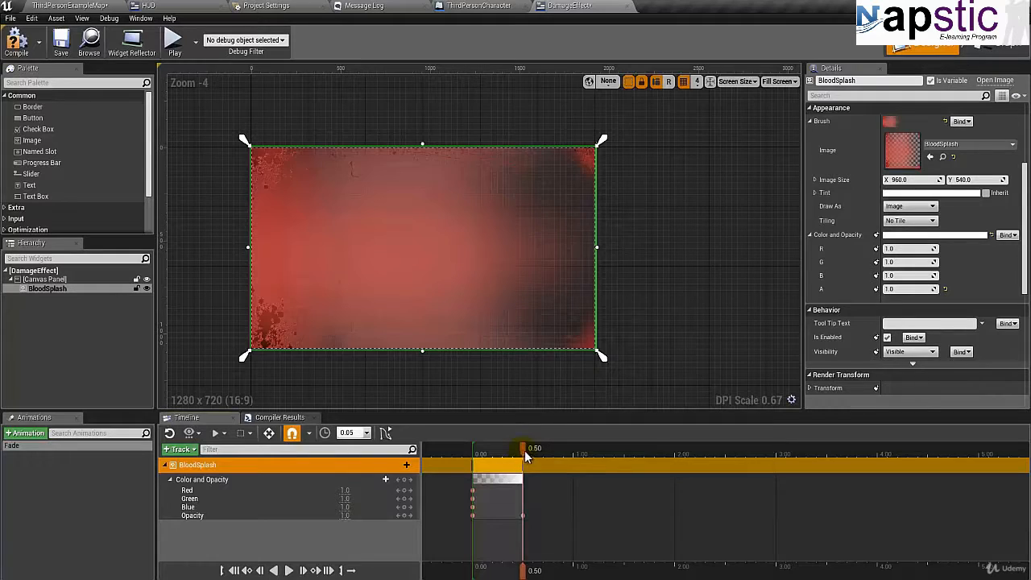
{"action": "left_click_drag", "start_coordinate": [524, 451], "coordinate": [574, 457]}
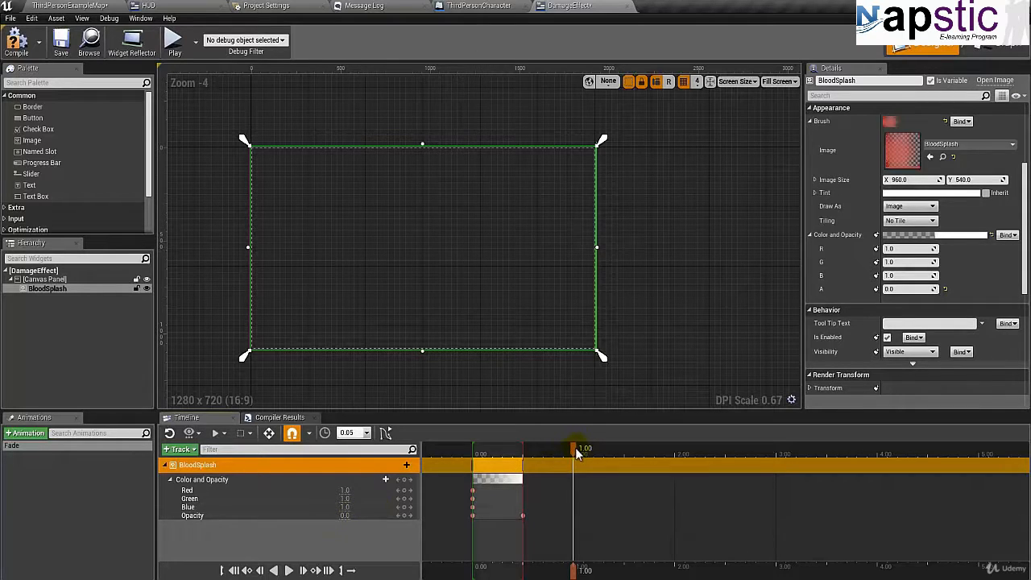
{"action": "mouse_move", "coordinate": [575, 449]}
{"action": "left_mouse_down"}
{"action": "mouse_move", "coordinate": [524, 453]}
{"action": "mouse_move", "coordinate": [573, 450]}
{"action": "left_mouse_up"}
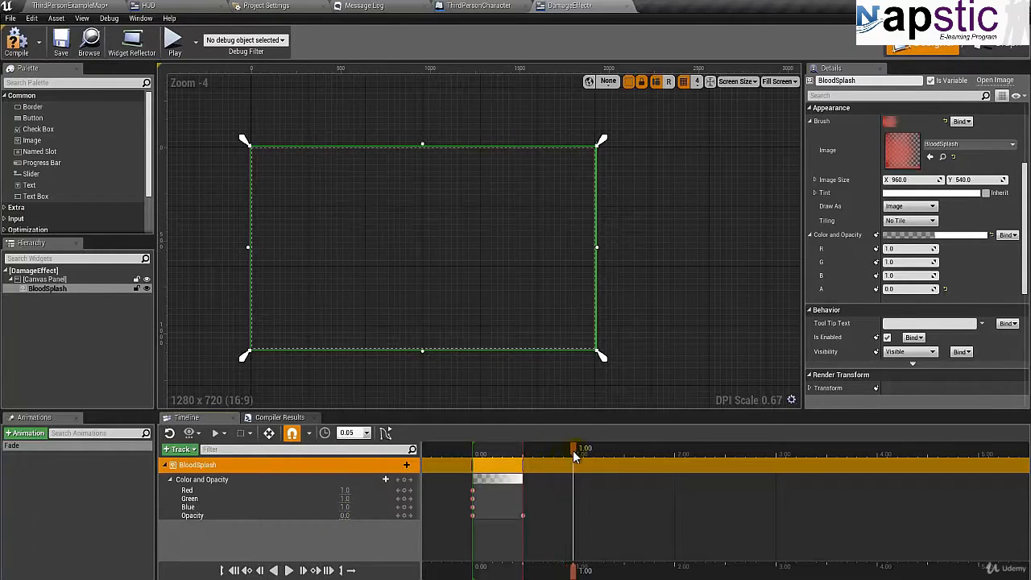
{"action": "left_click", "coordinate": [349, 515]}
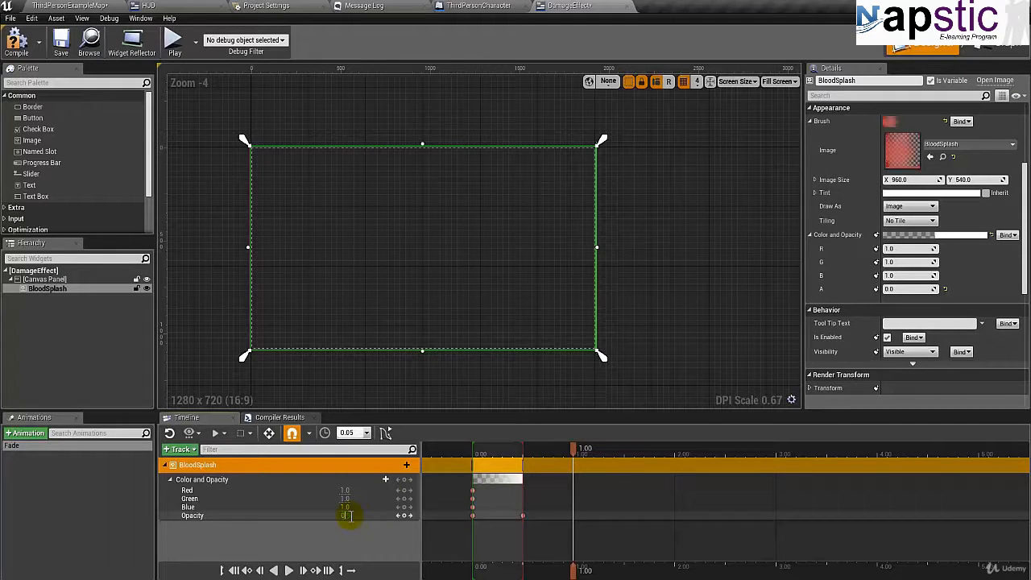
{"action": "key", "text": "Return"}
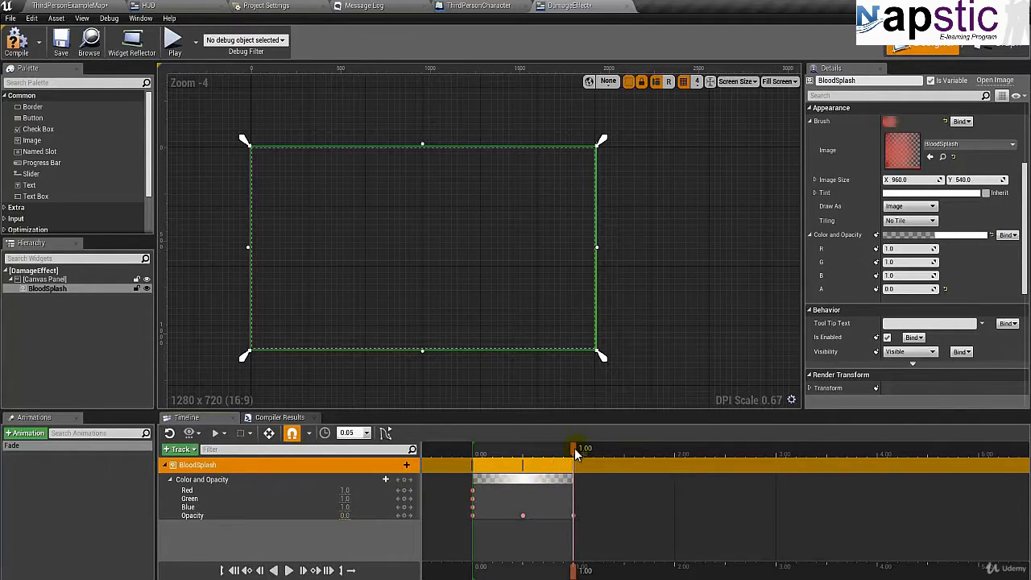
Step: Play the Fade animation from its start several times to check how the blood splash fades in and out
{"action": "left_click_drag", "start_coordinate": [574, 448], "coordinate": [473, 460]}
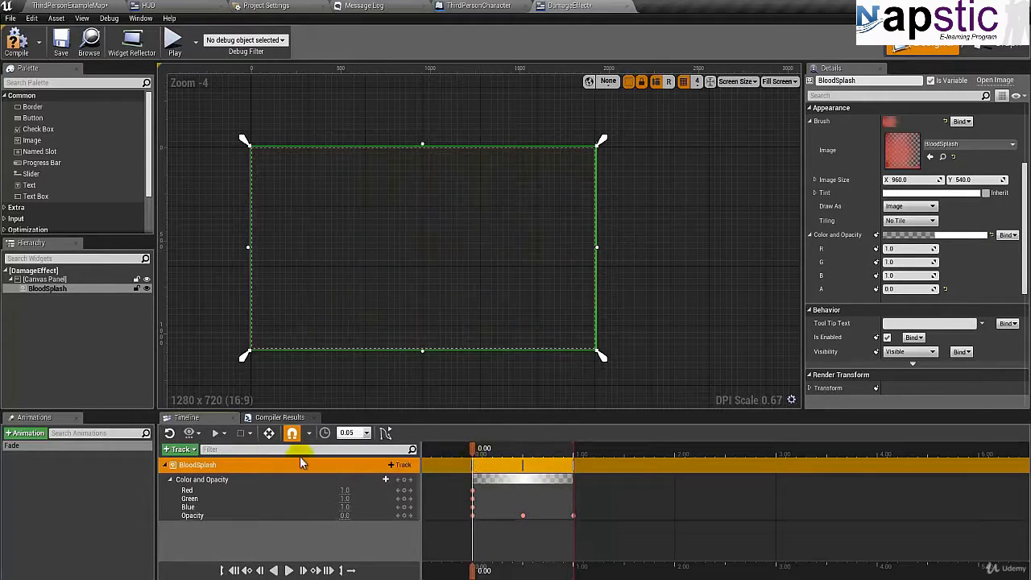
{"action": "left_click", "coordinate": [288, 570]}
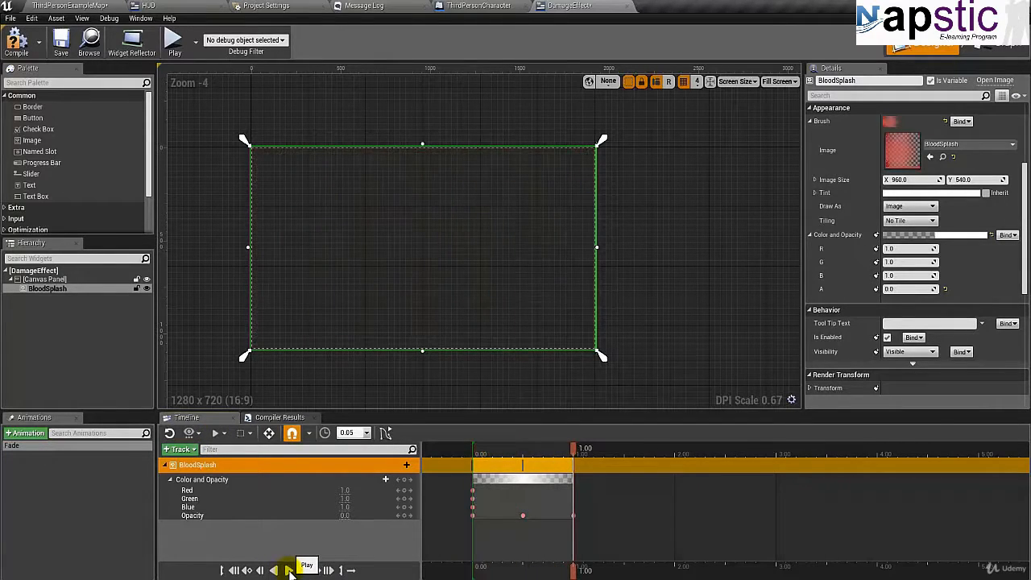
{"action": "left_click", "coordinate": [289, 571]}
{"action": "left_click", "coordinate": [288, 570]}
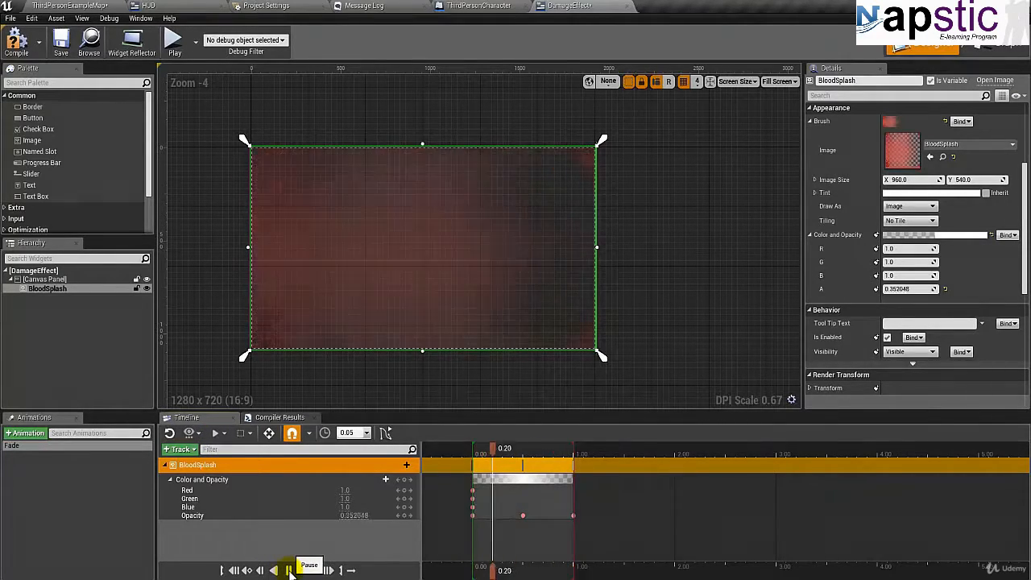
{"action": "left_click", "coordinate": [288, 570]}
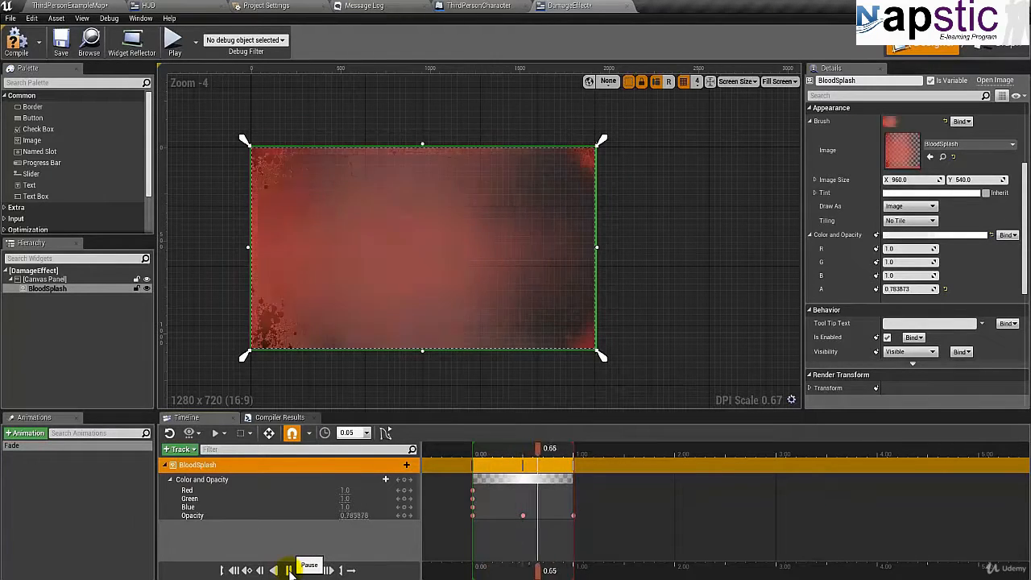
{"action": "left_click", "coordinate": [289, 571]}
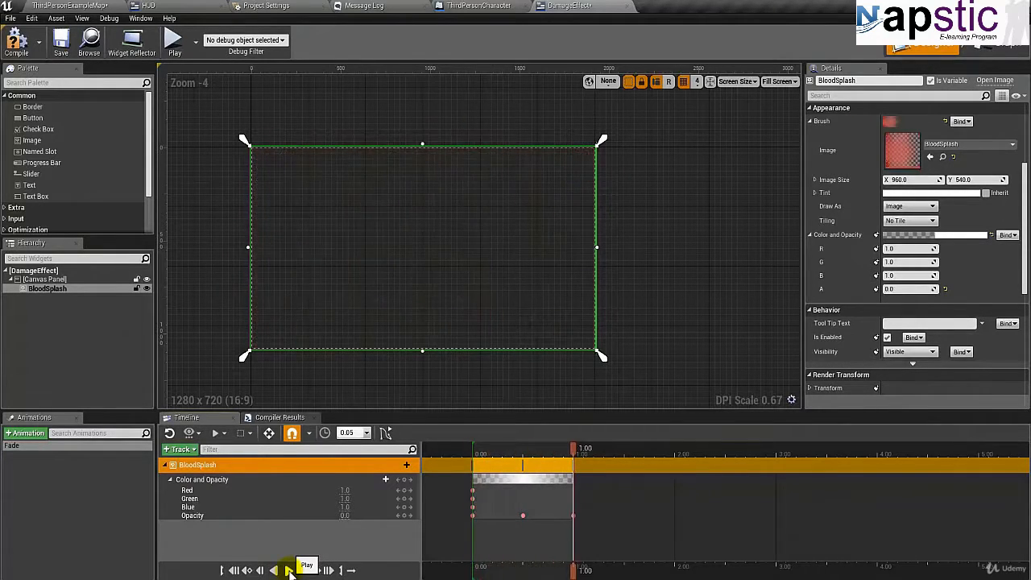
{"action": "left_click", "coordinate": [289, 570]}
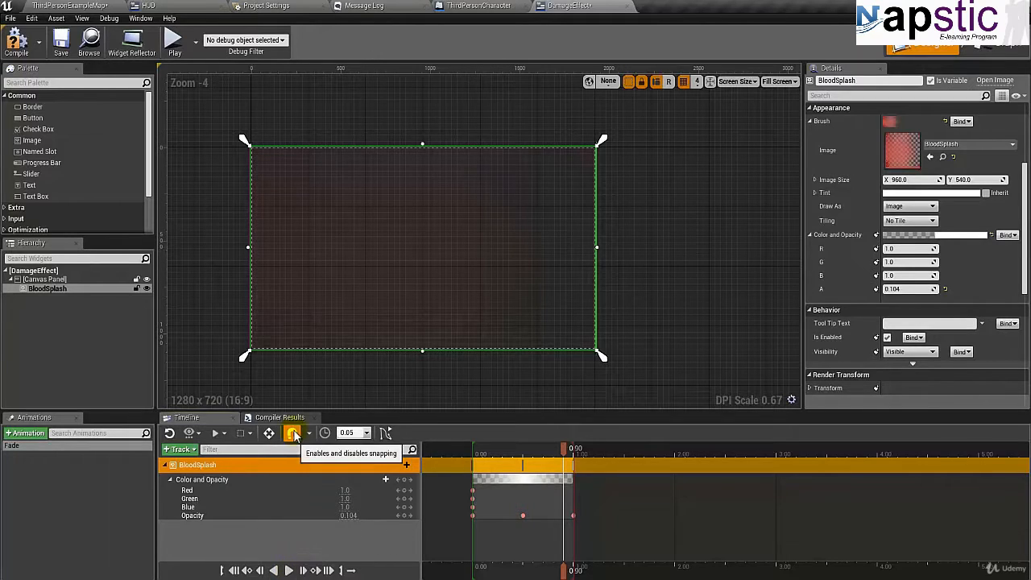
Step: Compile the DamageEffect widget and hide the comment bubble above the Event Construct node in its Event Graph
{"action": "left_click", "coordinate": [13, 50]}
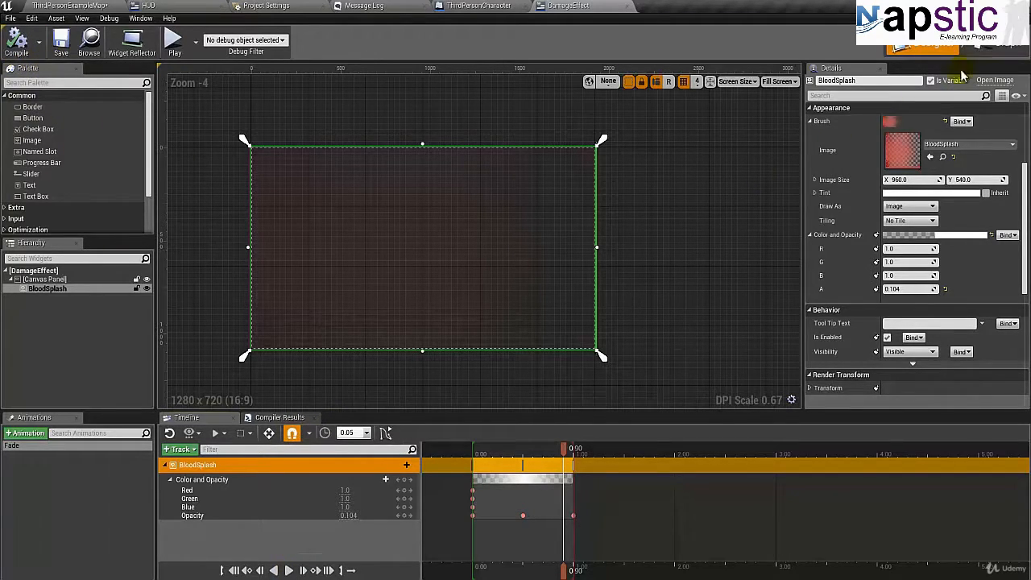
{"action": "left_click", "coordinate": [999, 49]}
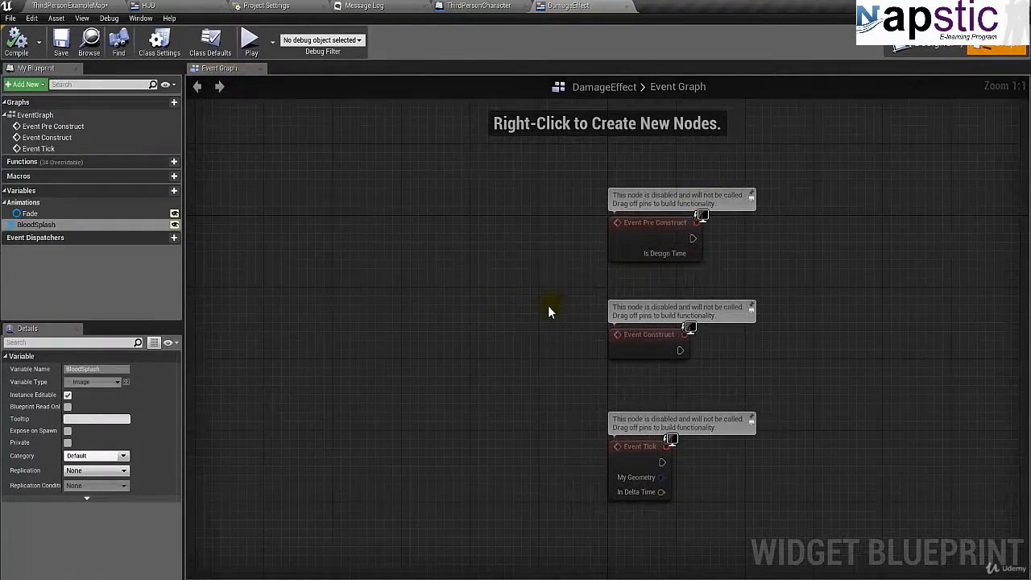
{"action": "left_click", "coordinate": [688, 315]}
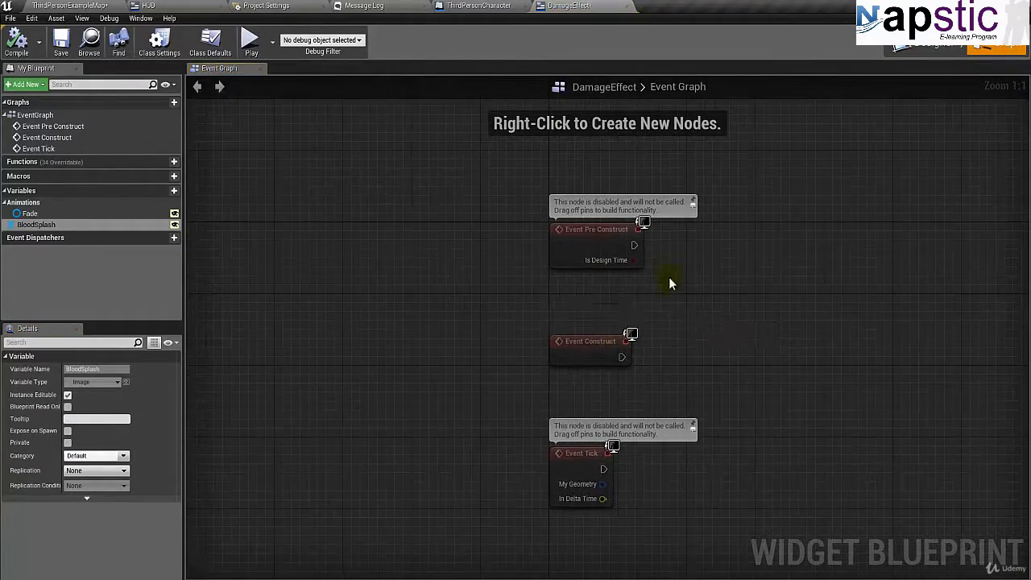